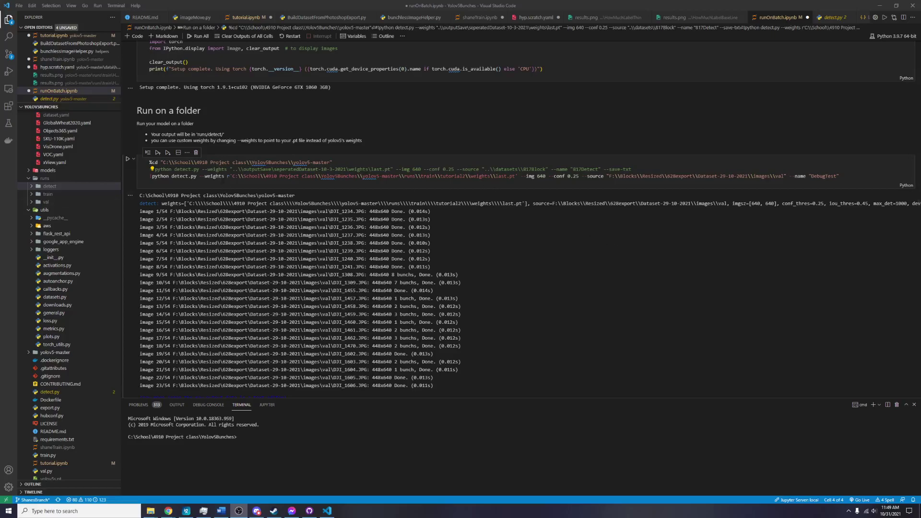
Switch to Chrome and compare the 628block labeled-images folder with the 20210628-felker_block image folder in Google Drive.
left_click(168, 511)
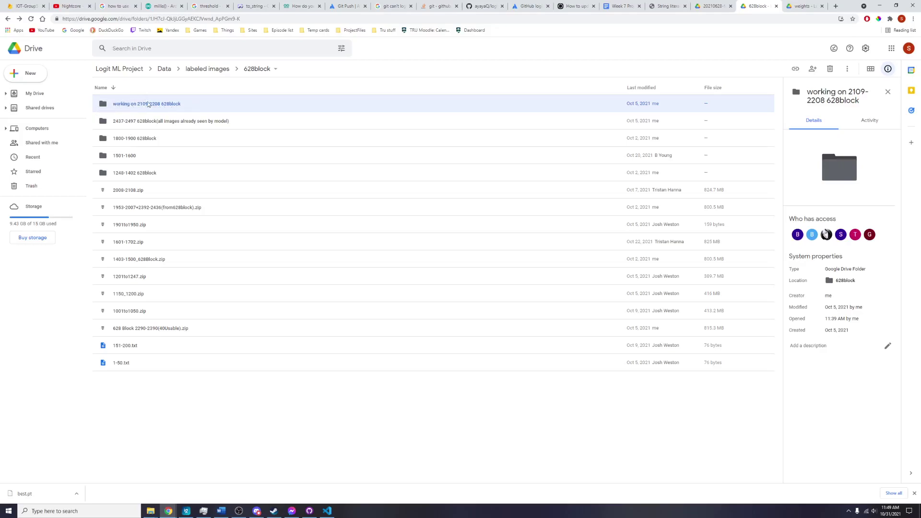
double_click(184, 104)
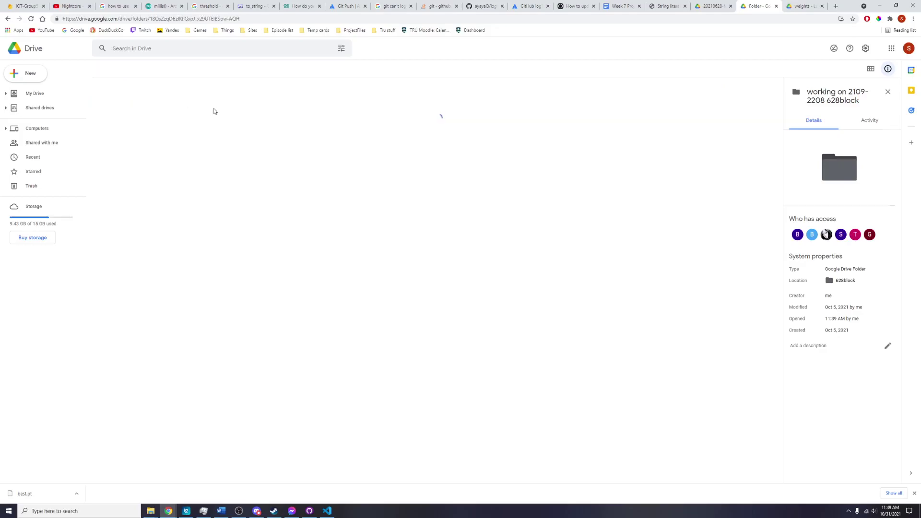
left_click(7, 19)
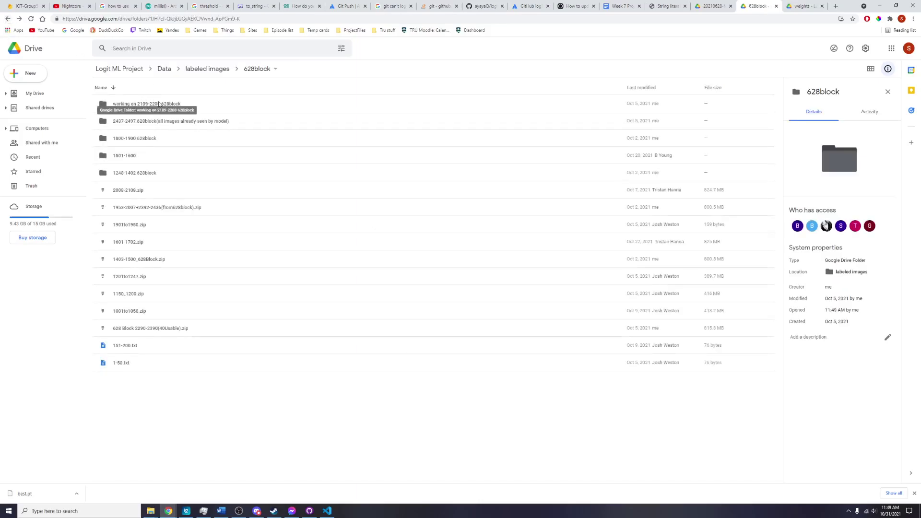
left_click(711, 7)
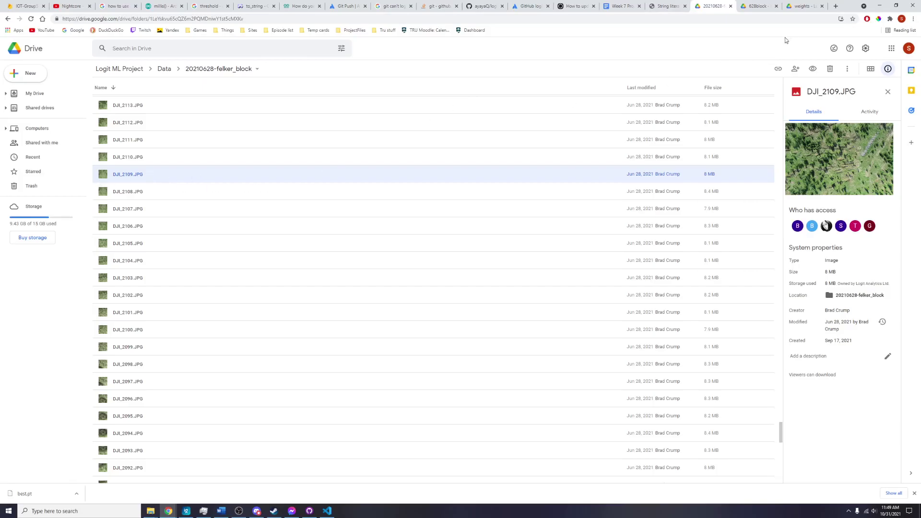
left_click(757, 7)
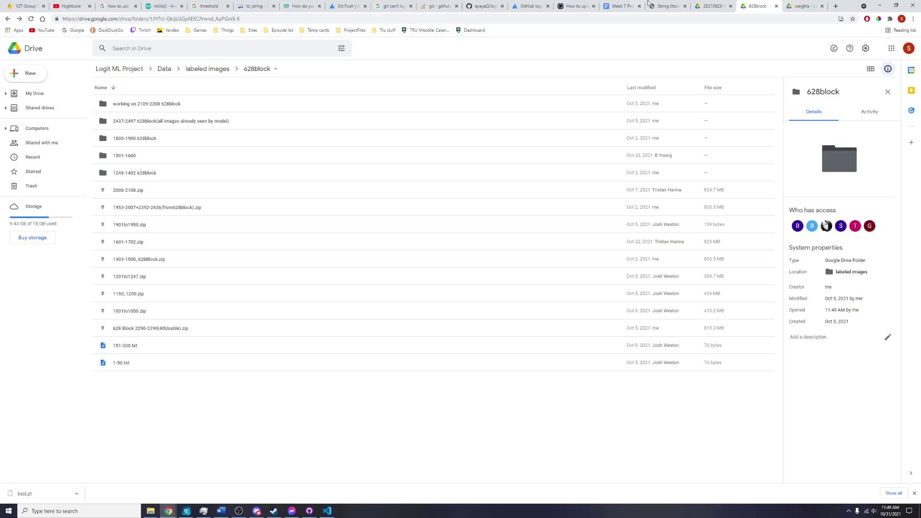
Select DJI_2109.JPG through DJI_2093.JPG in the 20210628-felker_block folder and bring up the file actions that include Download.
left_click(713, 6)
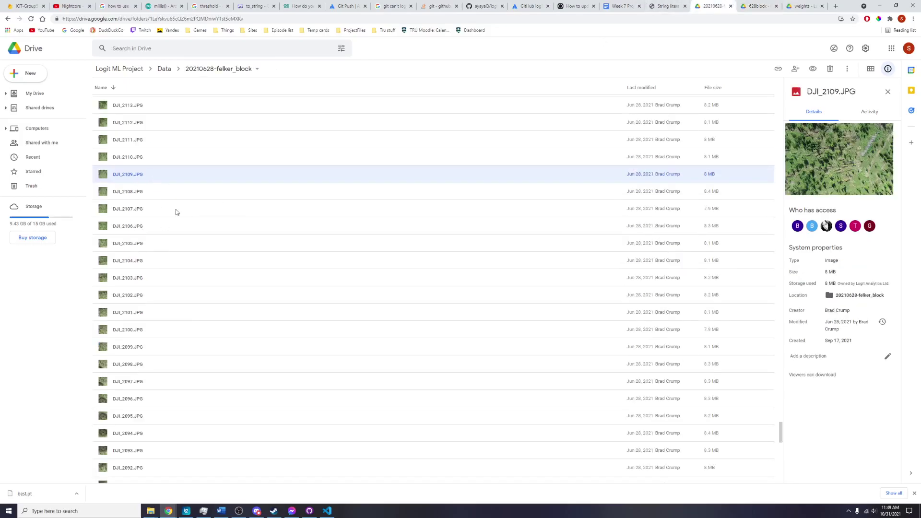
scroll(185, 281, "down", 4)
left_click(189, 279, "shift")
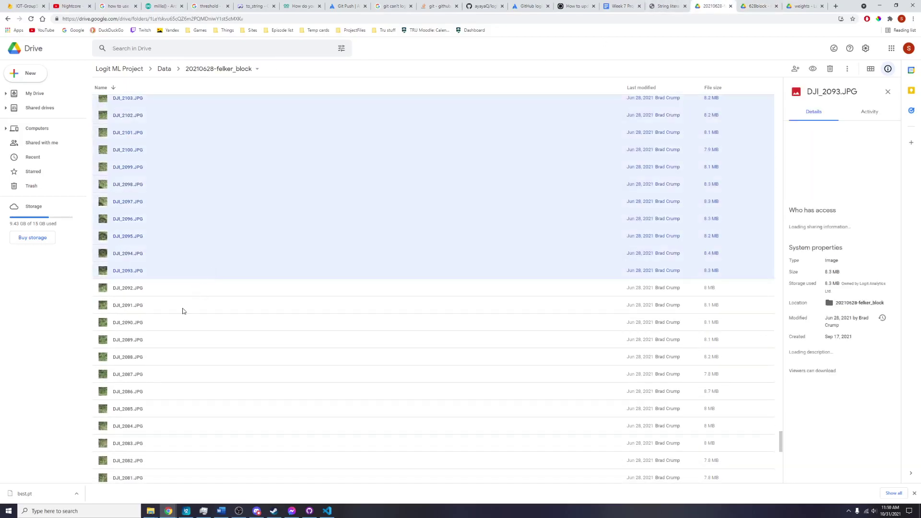
scroll(181, 310, "up", 4)
right_click(176, 289)
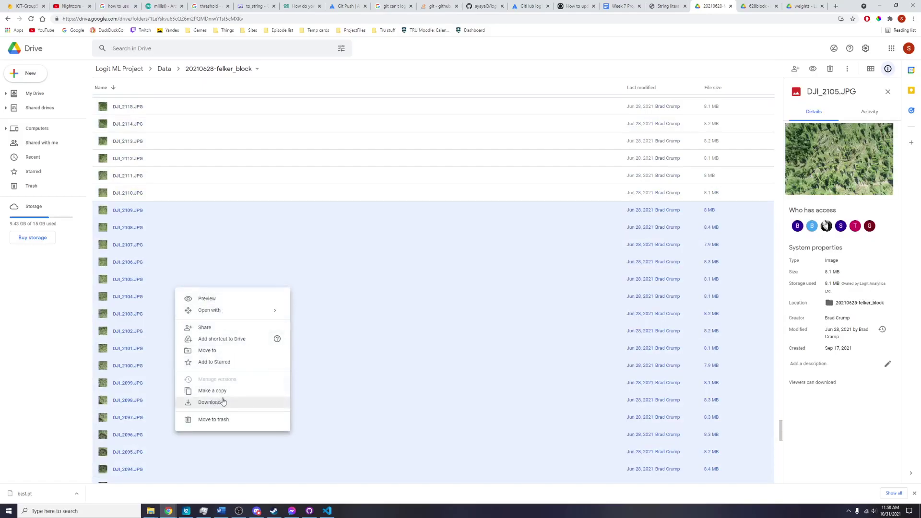
Switch to File Explorer, look through the images folder inside F:\labeledBlocks\example, and return to the example folder.
left_click(880, 6)
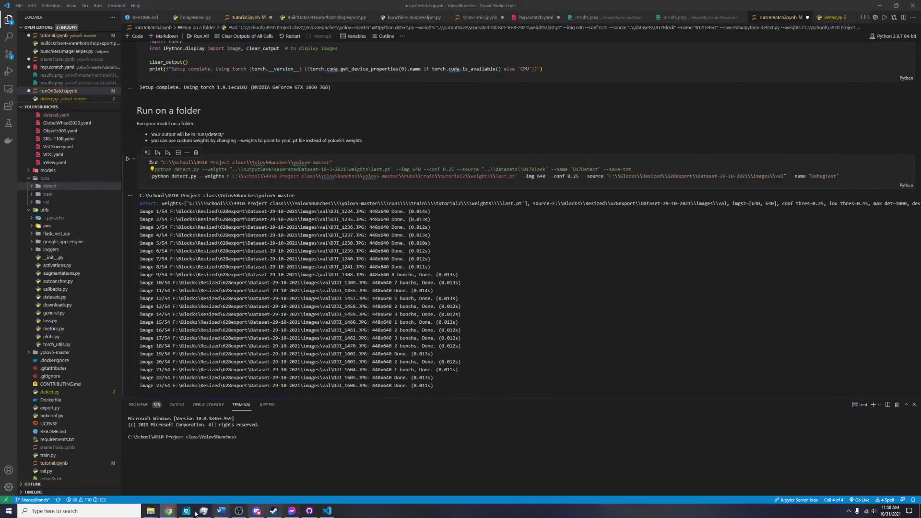
mouse_move(150, 511)
left_click(344, 488)
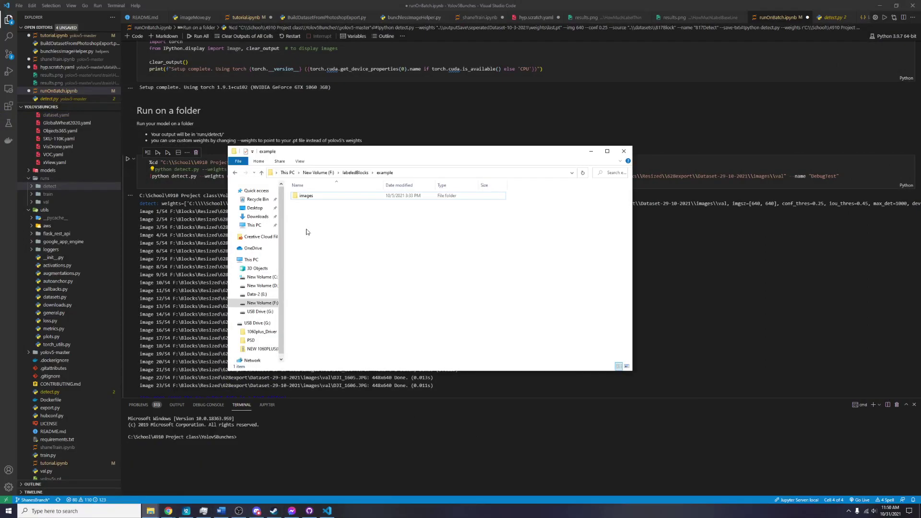
double_click(307, 197)
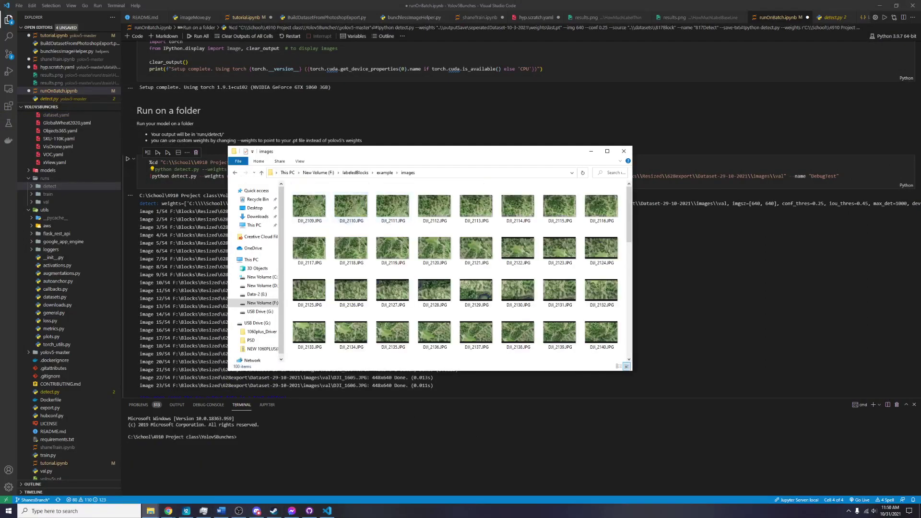
left_click(239, 174)
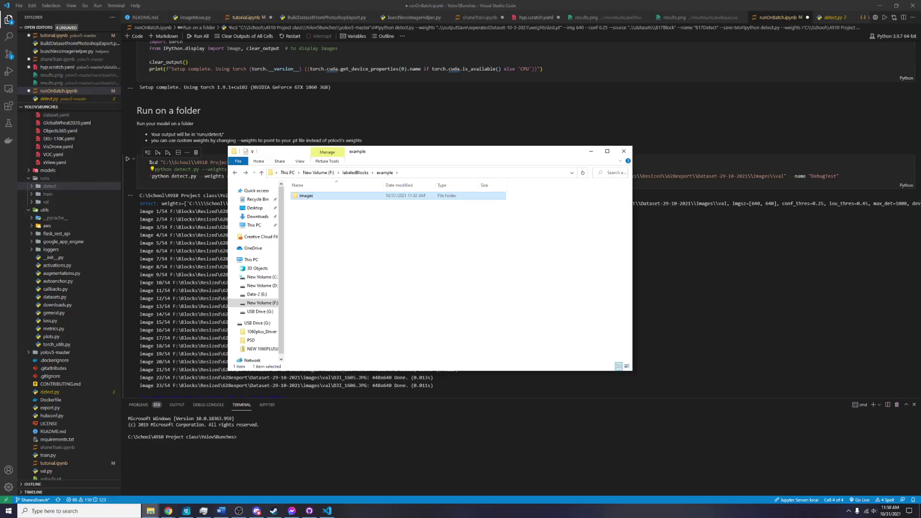
Switch to Google Drive and view the seperatedDataset-10-3-2021 weights folder containing best.pt.
key("alt+Tab")
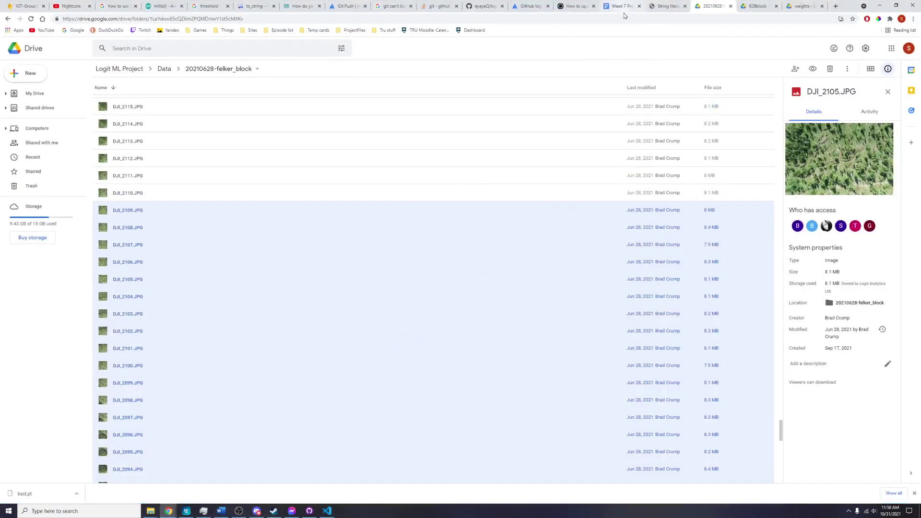
left_click(797, 7)
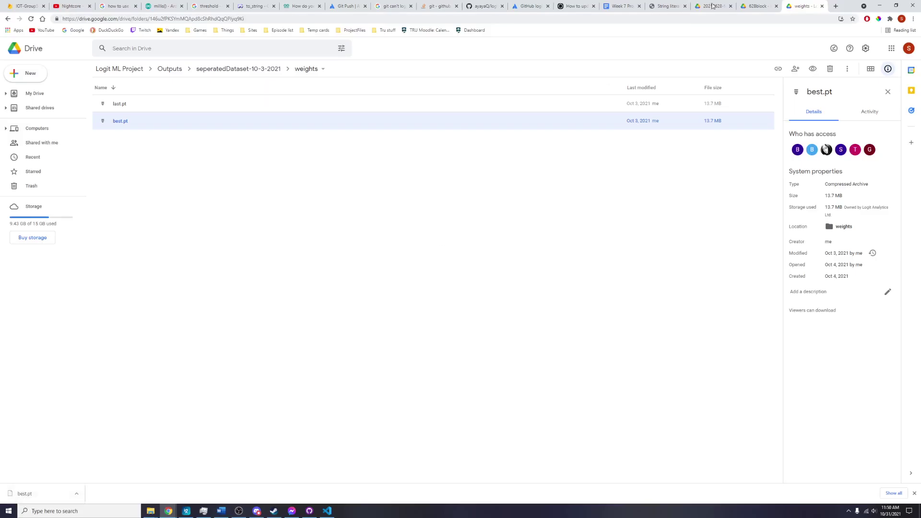
left_click(879, 5)
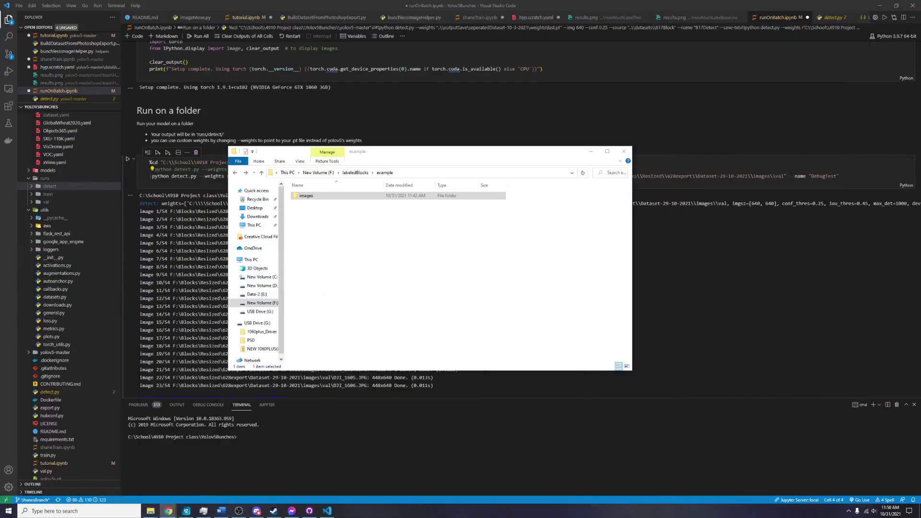
Paste the best.pt weights file into the local F:\labeledBlocks\example folder in File Explorer and minimize its window.
left_click(363, 251)
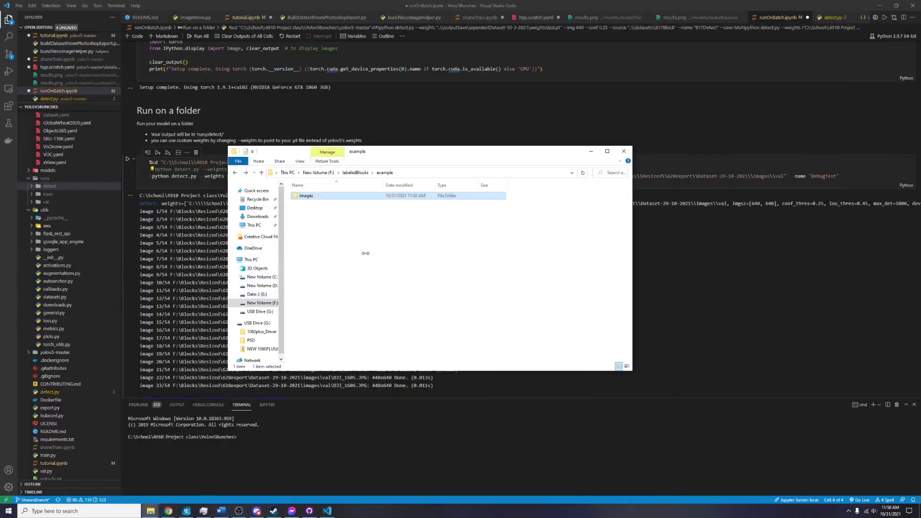
key("ctrl+v")
left_click(342, 236)
left_click_drag(343, 155, 481, 240)
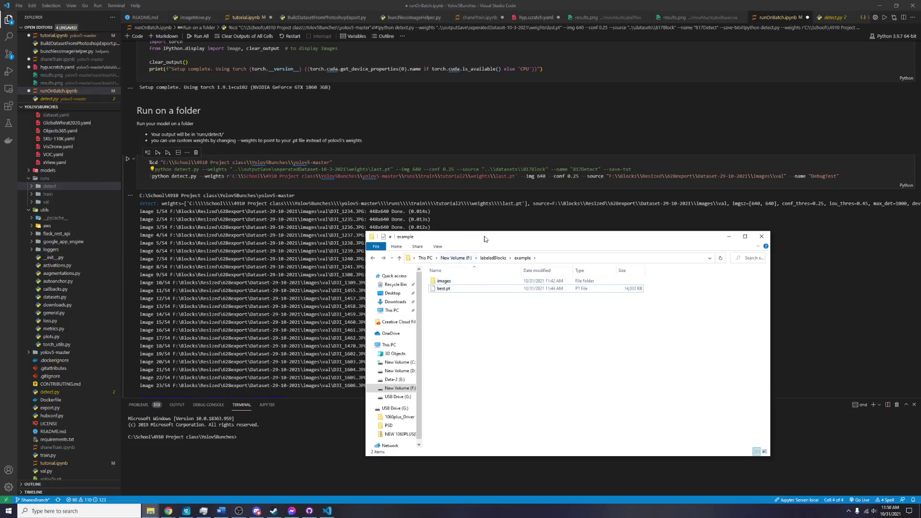
left_click(729, 236)
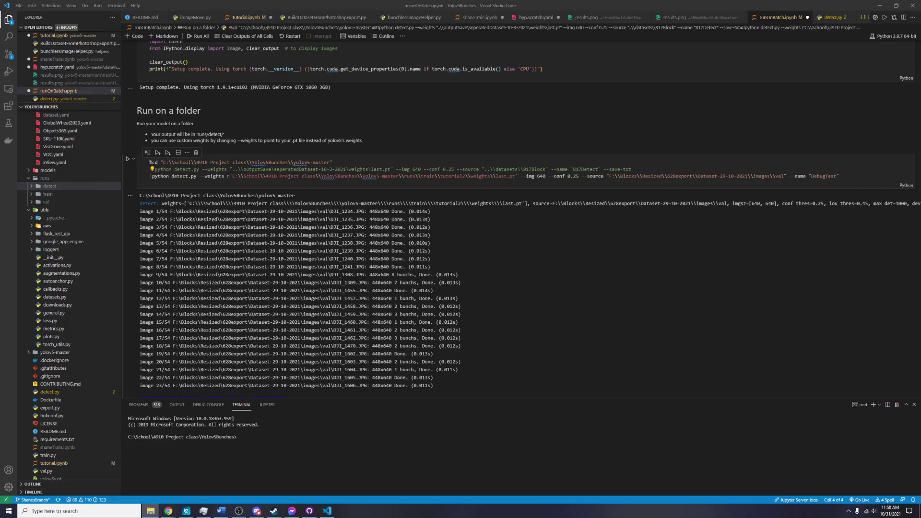
Replace the source path in the active detect.py command of runOnBatch.ipynb with F:\labeledBlocks\example\images.
left_click(228, 179)
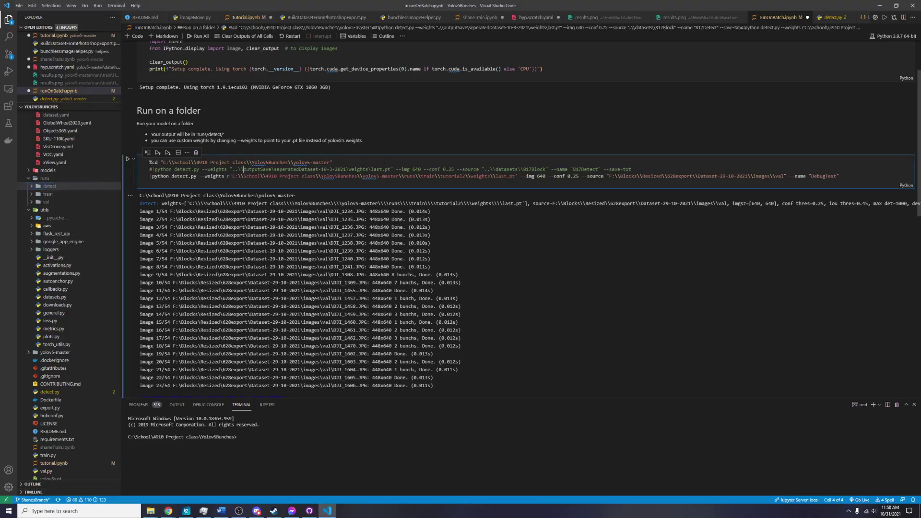
left_click_drag(609, 177, 783, 177)
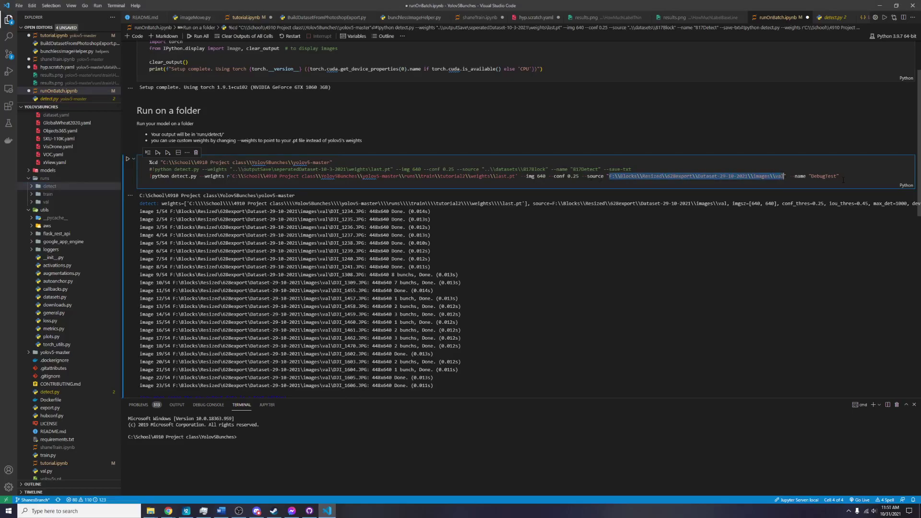
type("F:\\labeledBlocks\\example\\images")
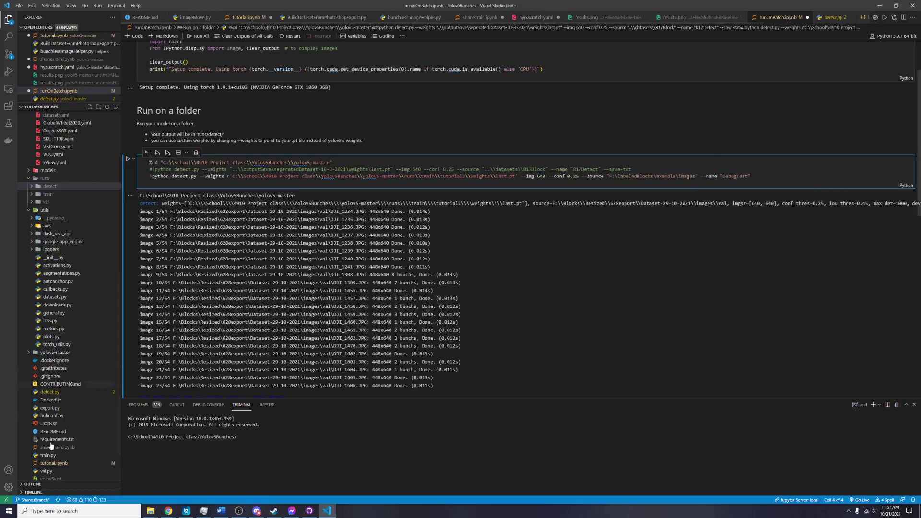
scroll(62, 432, "down", 2)
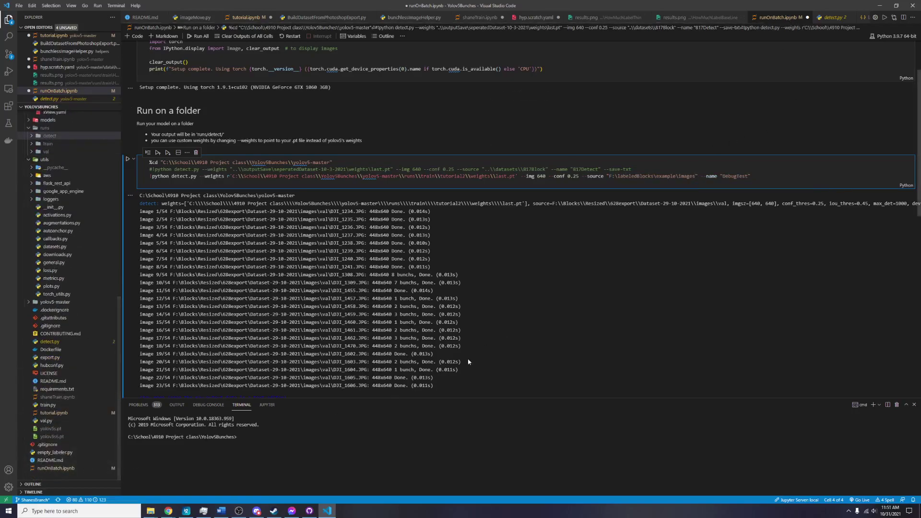
scroll(480, 355, "up", 3)
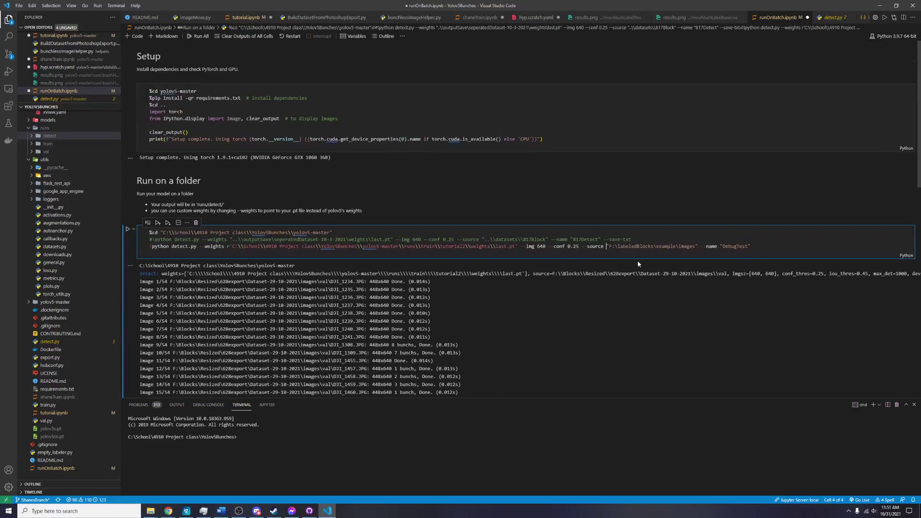
Prefix the quoted source path with r as a raw string and set the run name to "Autolabels".
type("r")
left_click_drag(618, 246, 621, 246)
double_click(738, 246)
type("Autolabels")
left_click(605, 246)
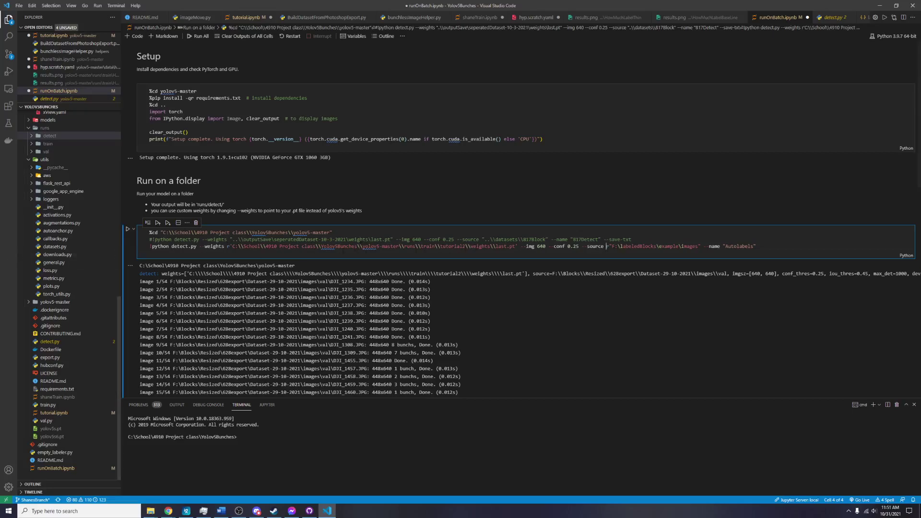
Copy the path of the F:\labeledBlocks\example folder that holds best.pt from File Explorer and return to the notebook.
key("alt+Tab")
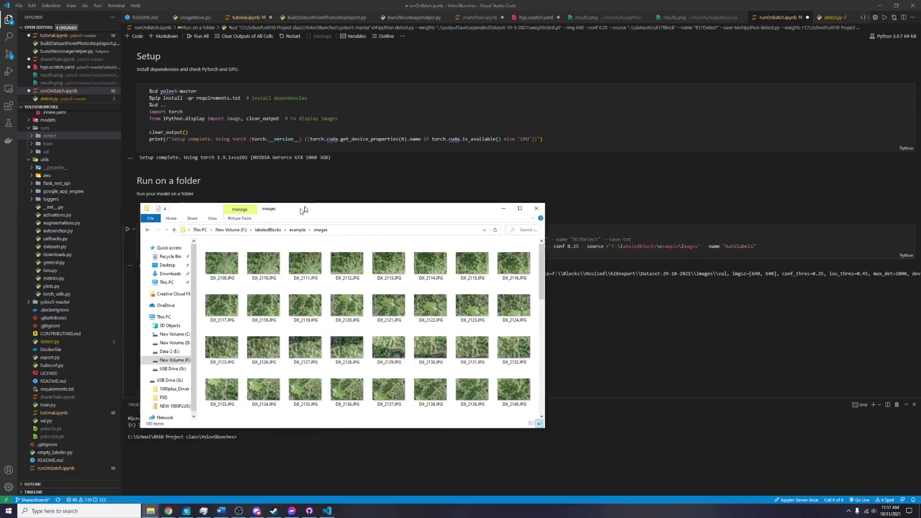
key("alt+Up")
left_click(253, 256)
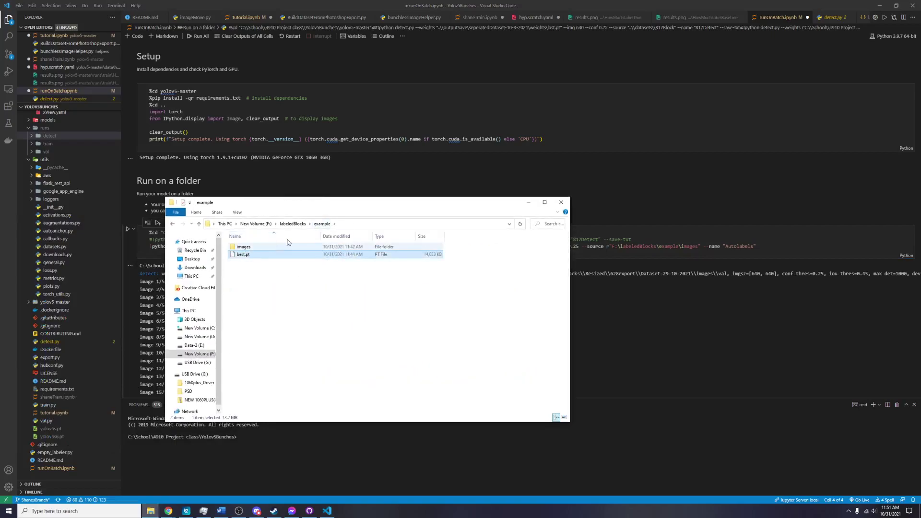
left_click(362, 224)
key("ctrl+c")
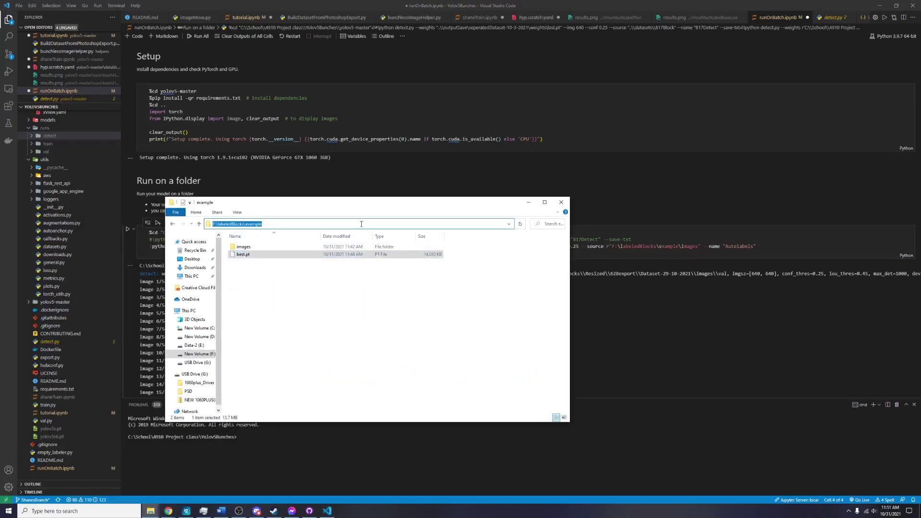
key("alt+Tab")
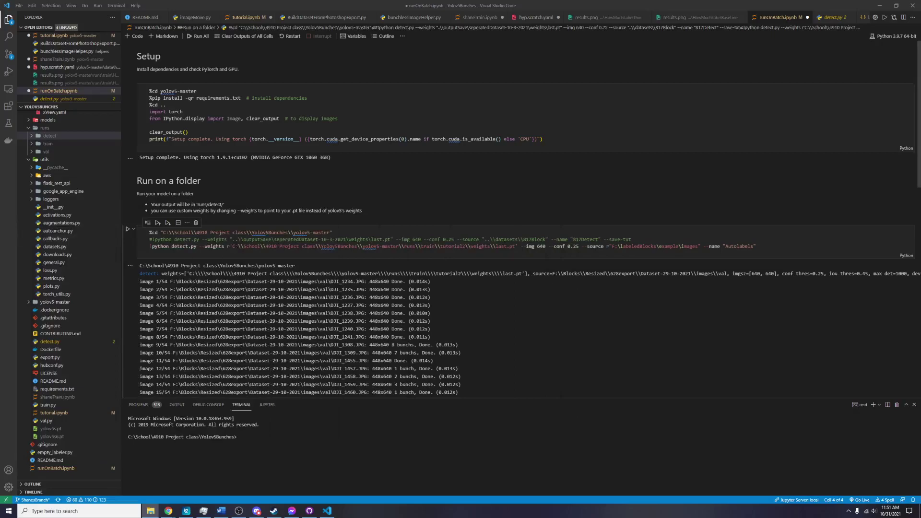
Set the weights path in the active detect.py command to F:\labeledBlocks\example\best.pt, using the copied folder path.
left_click_drag(233, 246, 496, 246)
key("ctrl+v")
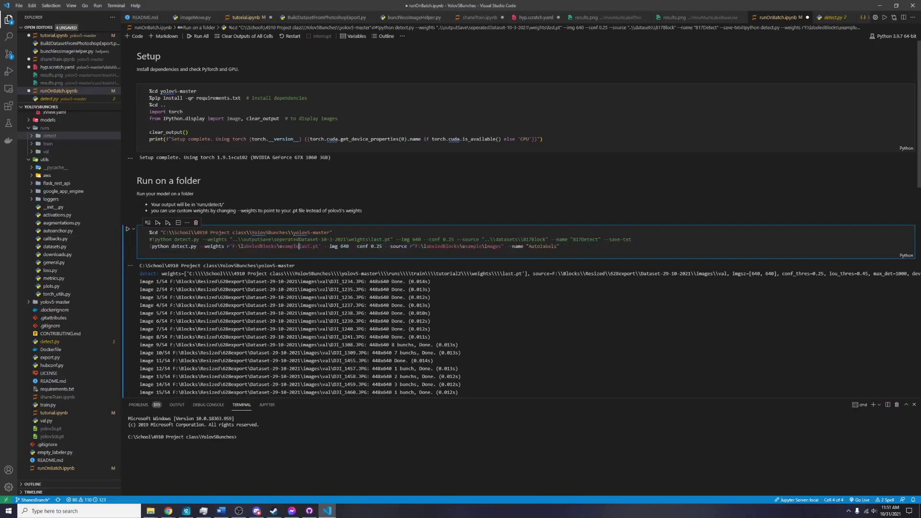
type("\\")
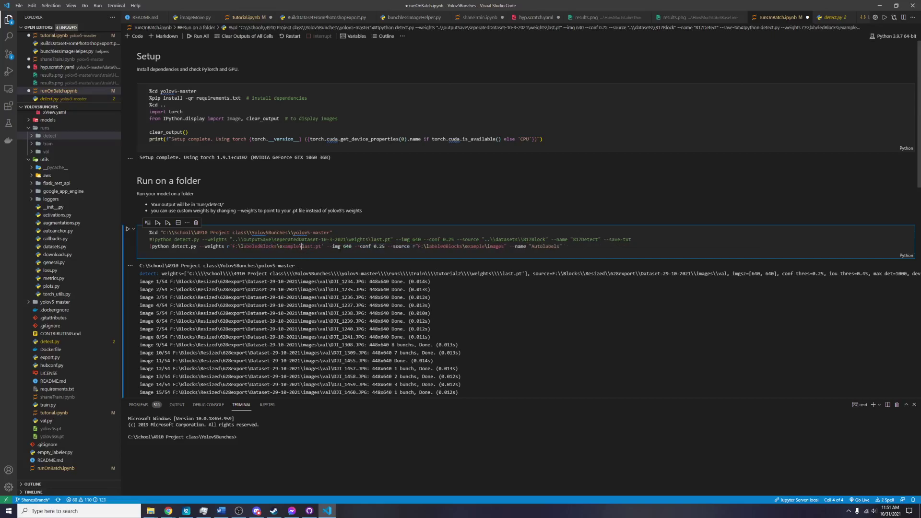
key("BackSpace")
key("BackSpace")
key("BackSpace")
key("BackSpace")
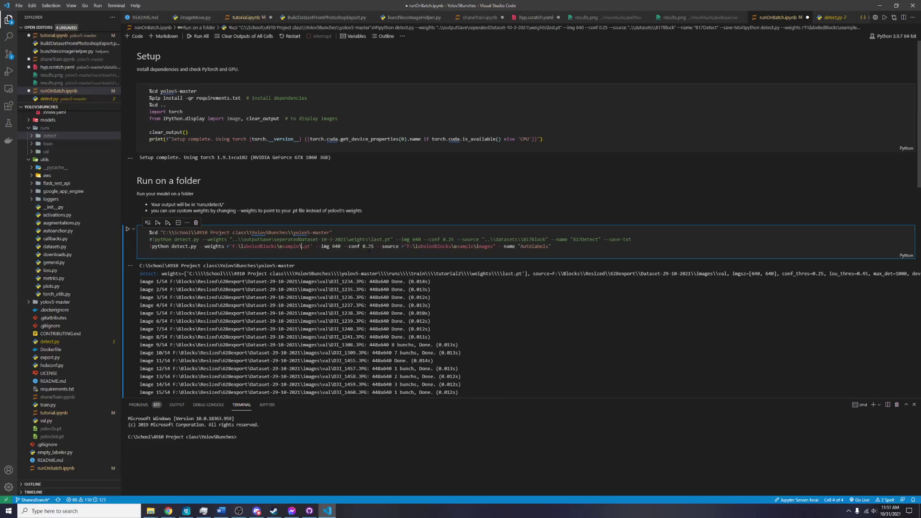
type("best")
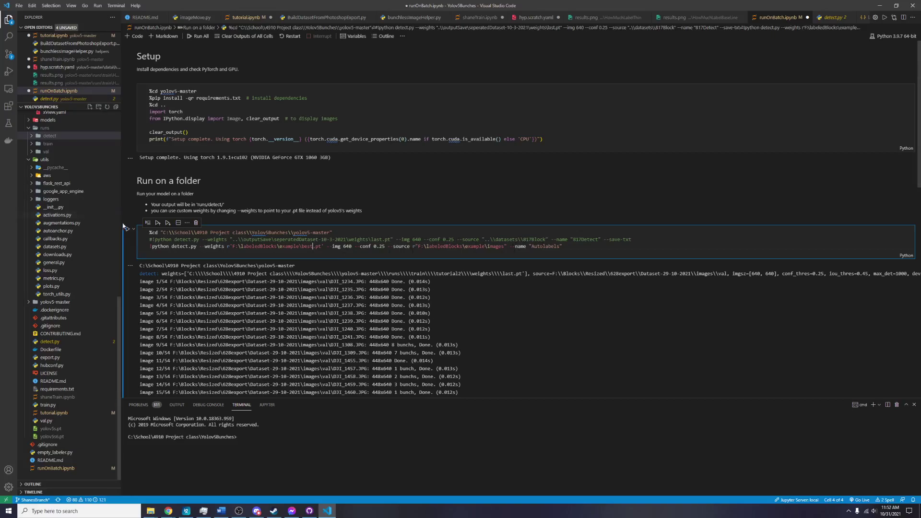
Run the detection cell and examine the traceback in its output, including the suffix check.
left_click(128, 229)
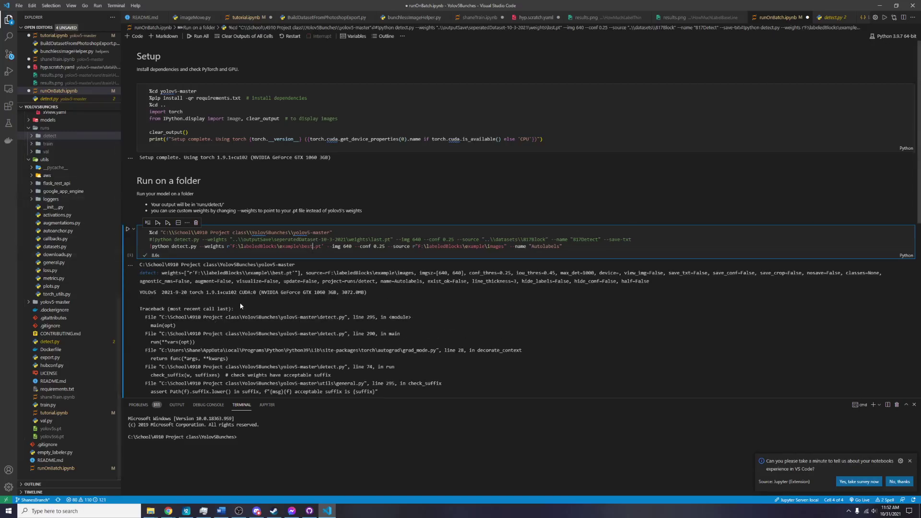
scroll(238, 307, "down", 2)
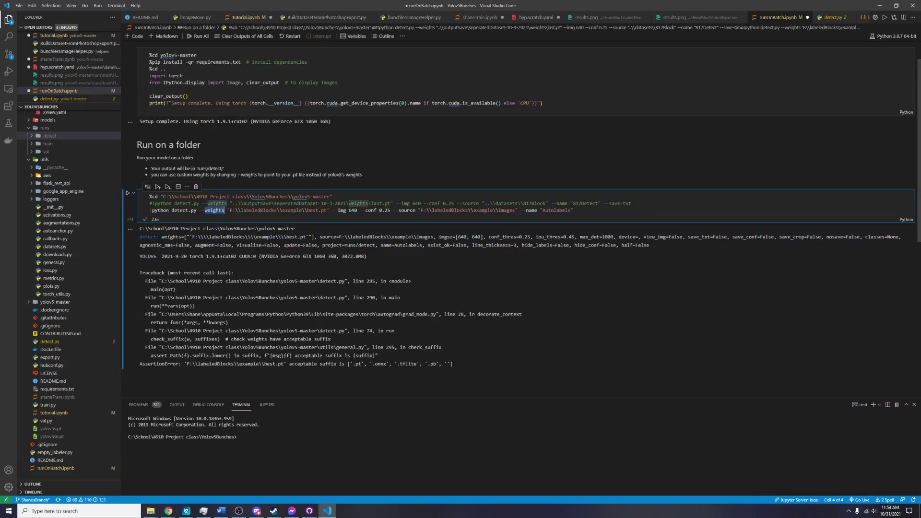
double_click(250, 357)
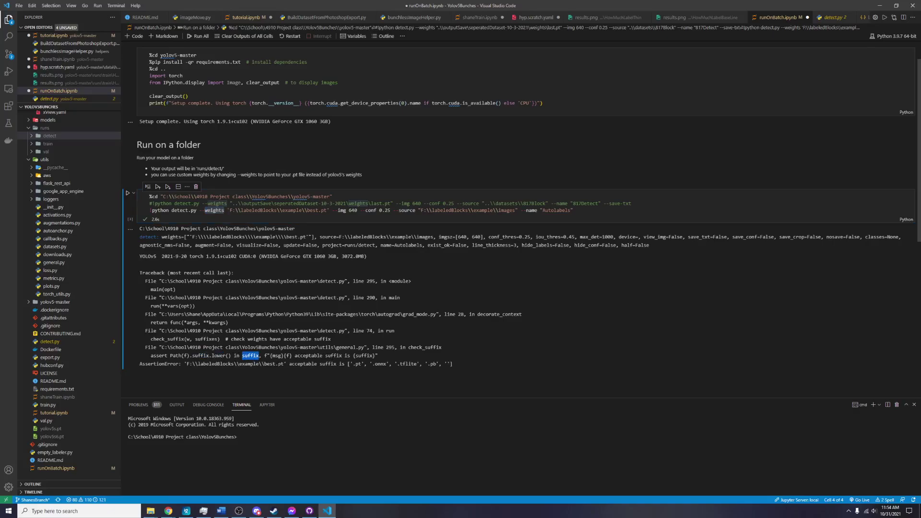
Correct the quotes around the weights path in the active detect.py command so it reads "F:\\labeledBlocks\\example\\best.pt".
left_click(324, 210)
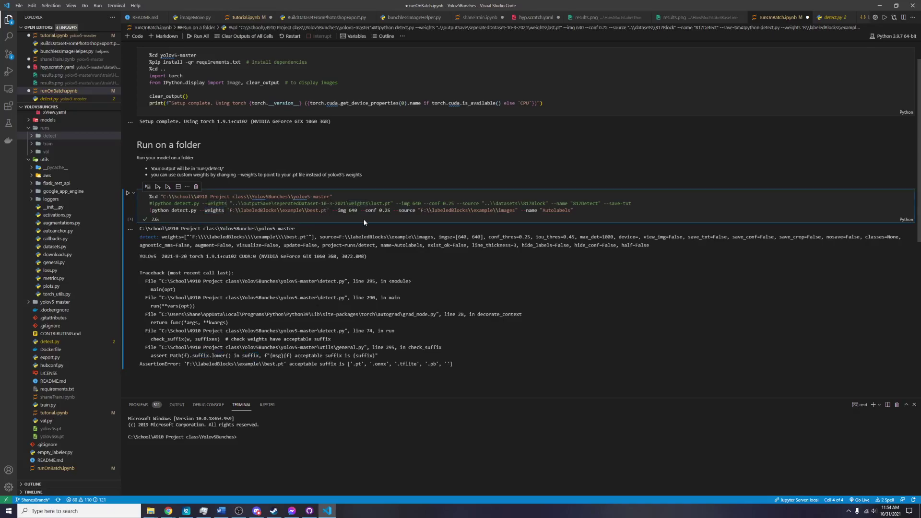
key("BackSpace")
type("'")
key("BackSpace")
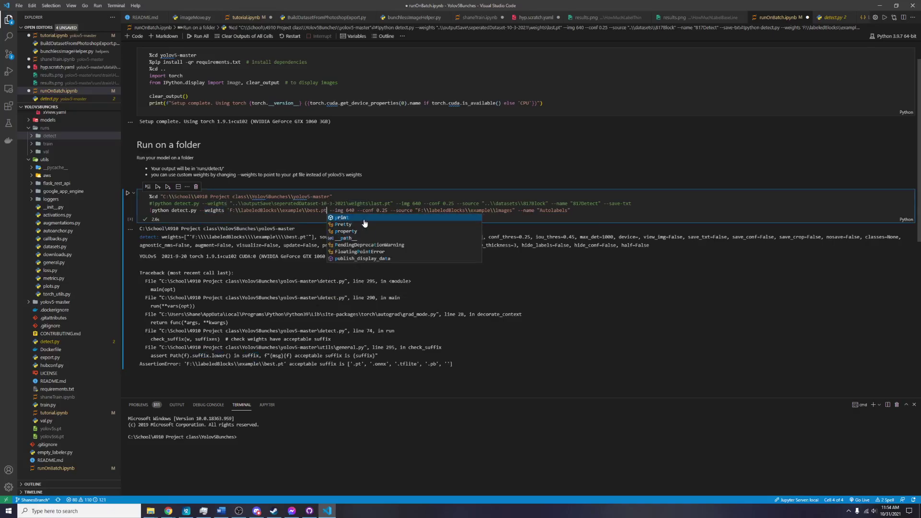
type("'")
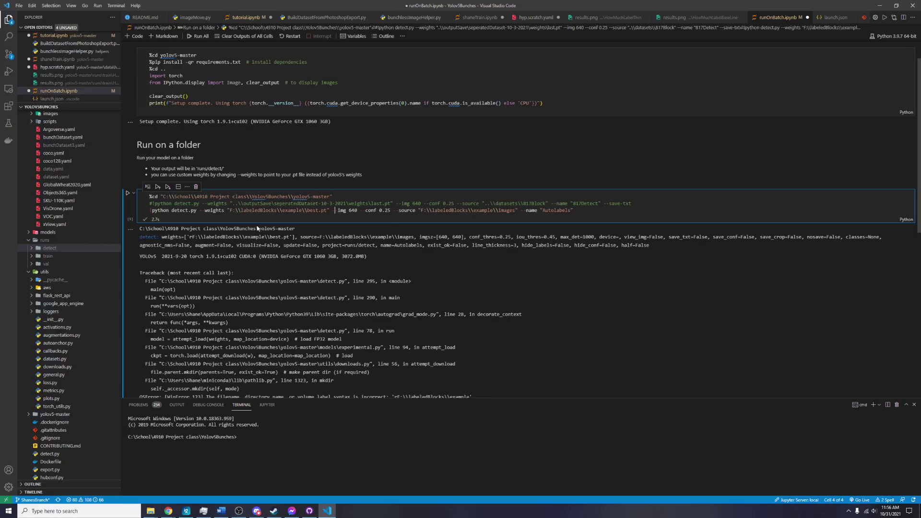
left_click_drag(230, 210, 243, 210)
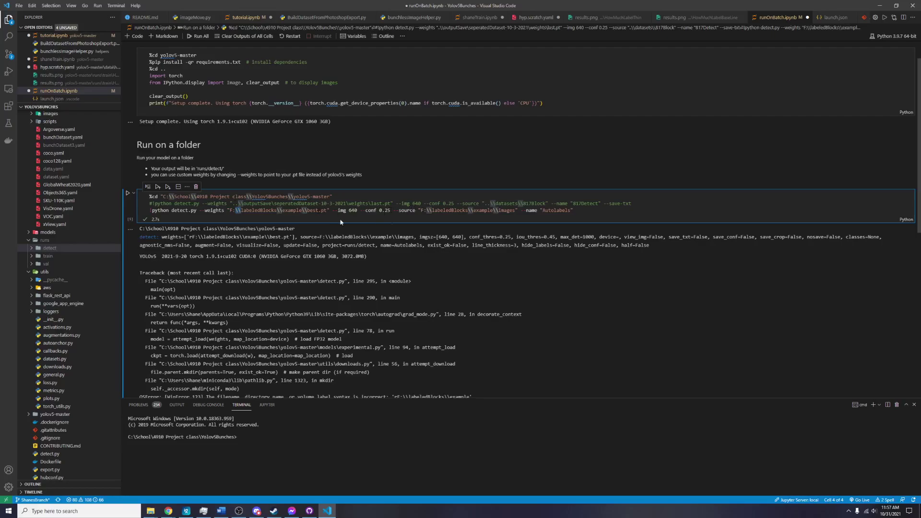
Open detect.py and select the --save-txt argument name in its parse_opt function.
left_click(582, 211)
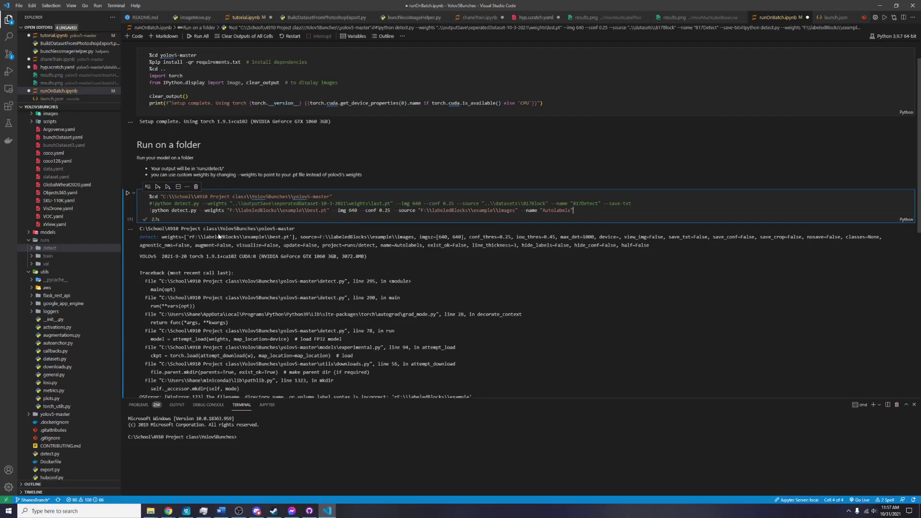
scroll(59, 367, "down", 4)
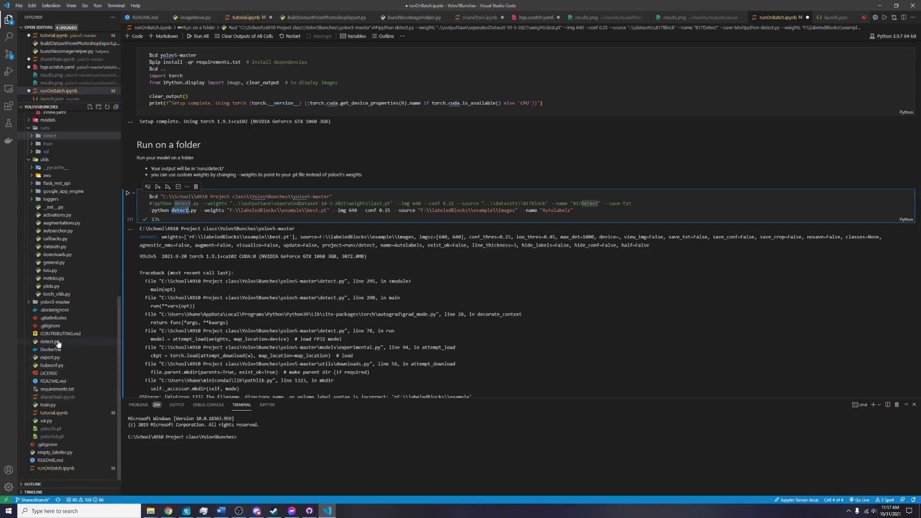
left_click(50, 342)
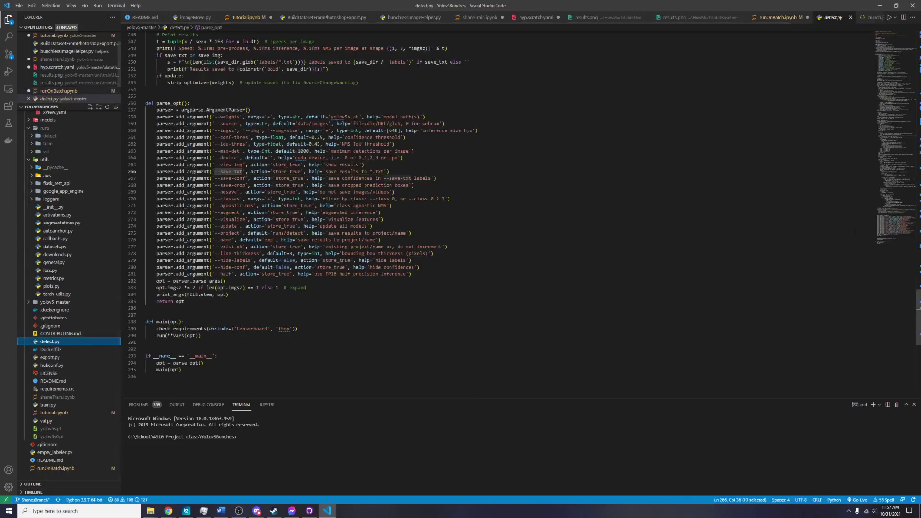
scroll(770, 162, "up", 1)
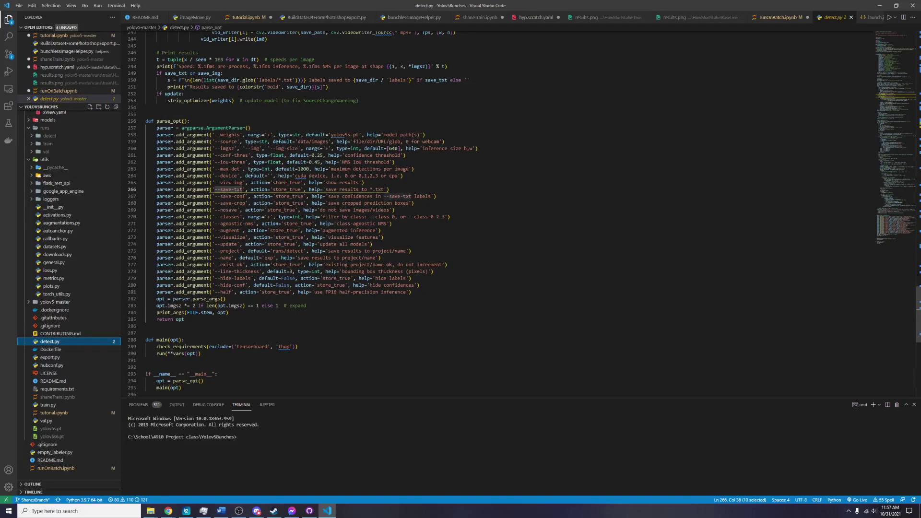
left_click_drag(218, 190, 243, 189)
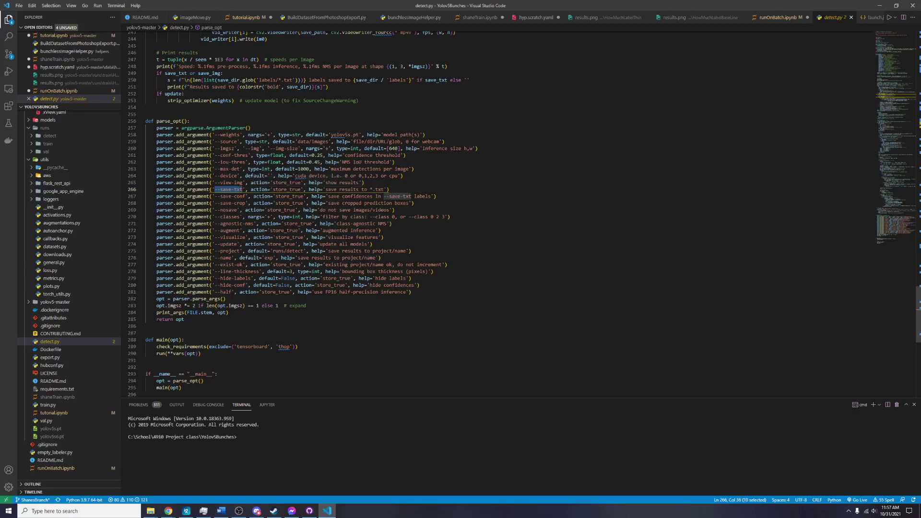
Append --save-txt to the active detect.py command in runOnBatch.ipynb and run the detection cell.
key("ctrl+Page_Up")
left_click(596, 211)
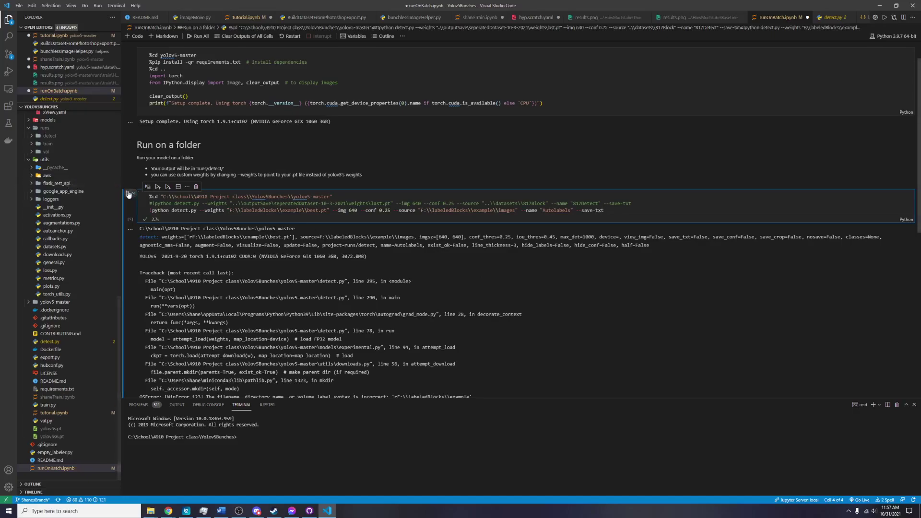
key("ctrl+Return")
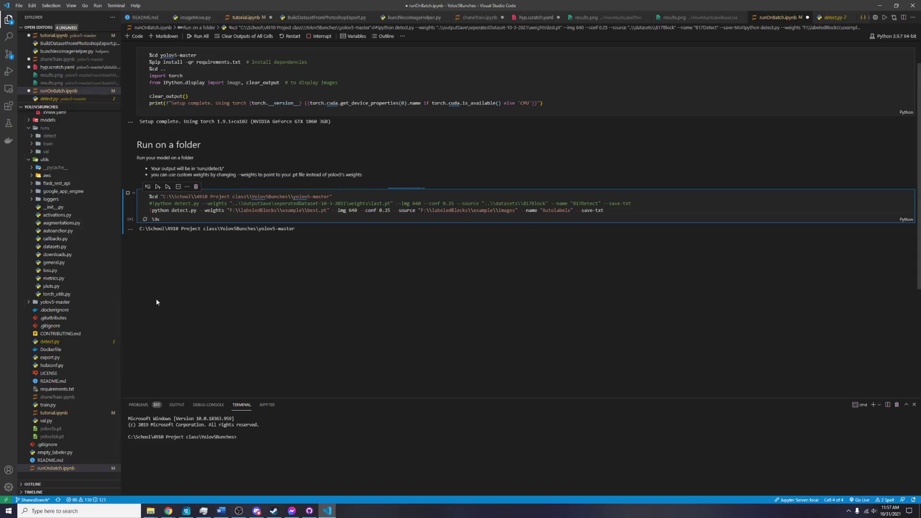
Examine the runs/detect/Autolabels2 output, including the annotated image DJI_2111.JPG and the text files in its labels folder.
scroll(71, 317, "up", 2)
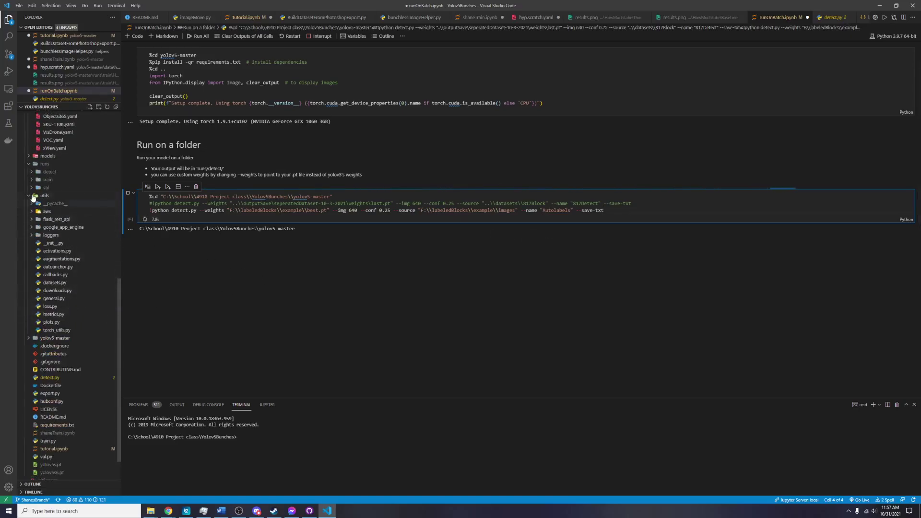
left_click(33, 171)
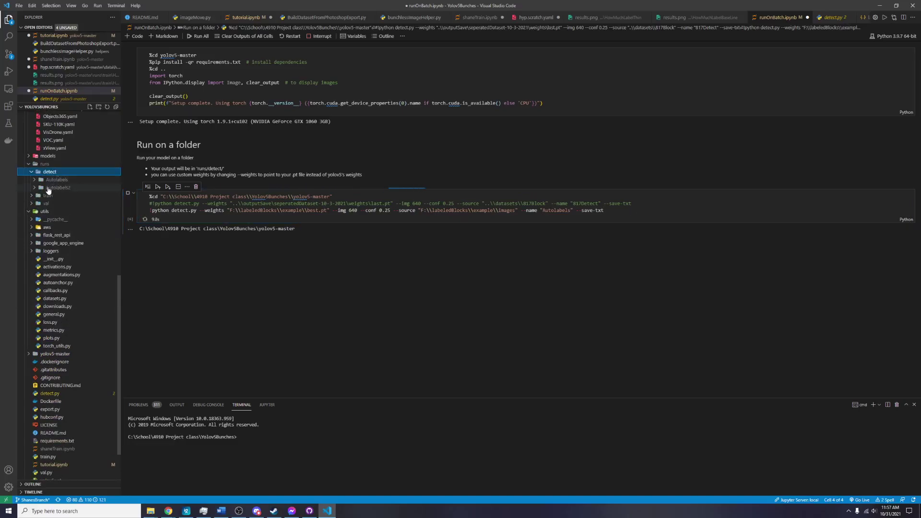
left_click(34, 188)
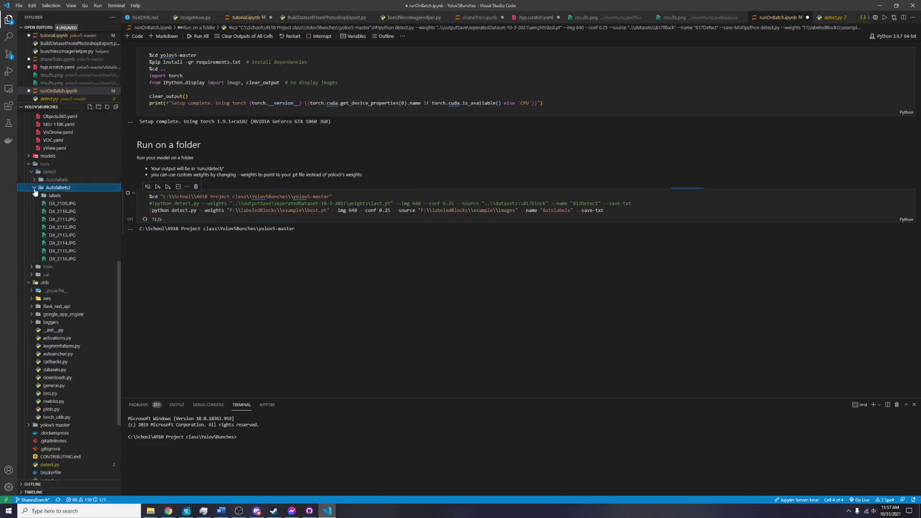
left_click(57, 219)
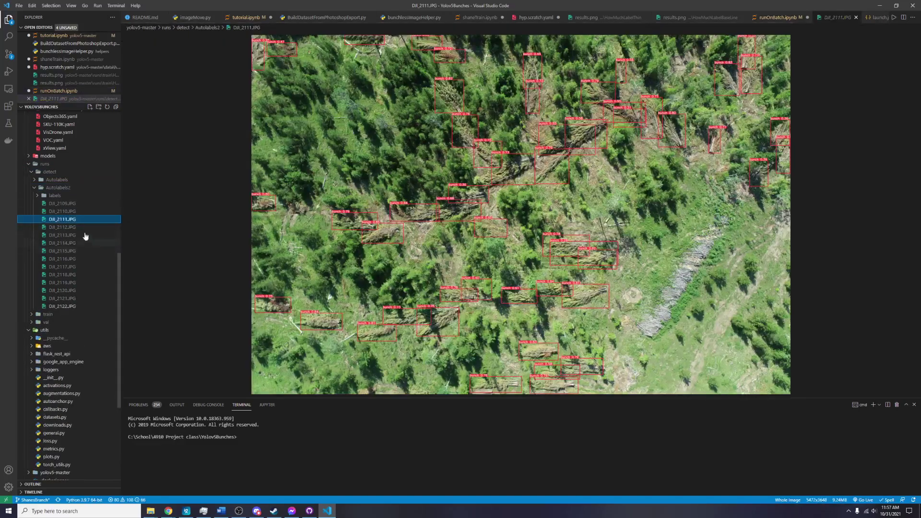
left_click(43, 196)
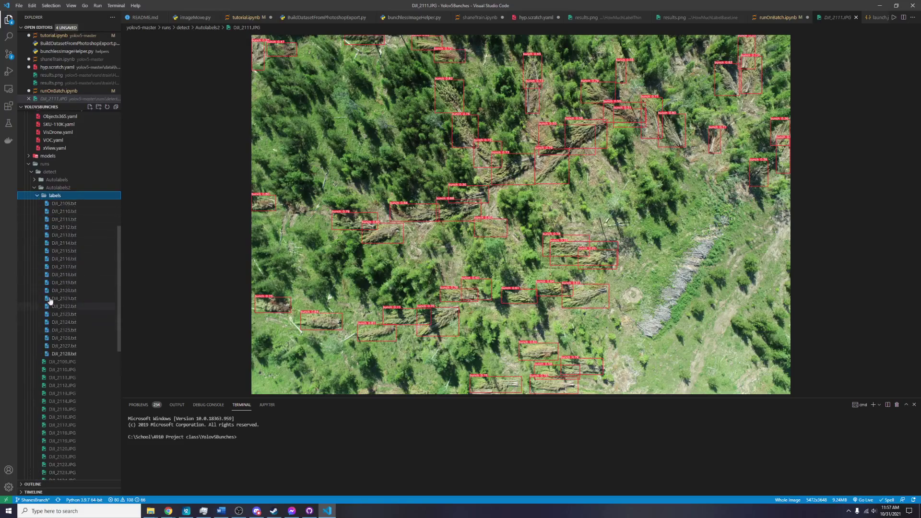
left_click(50, 197)
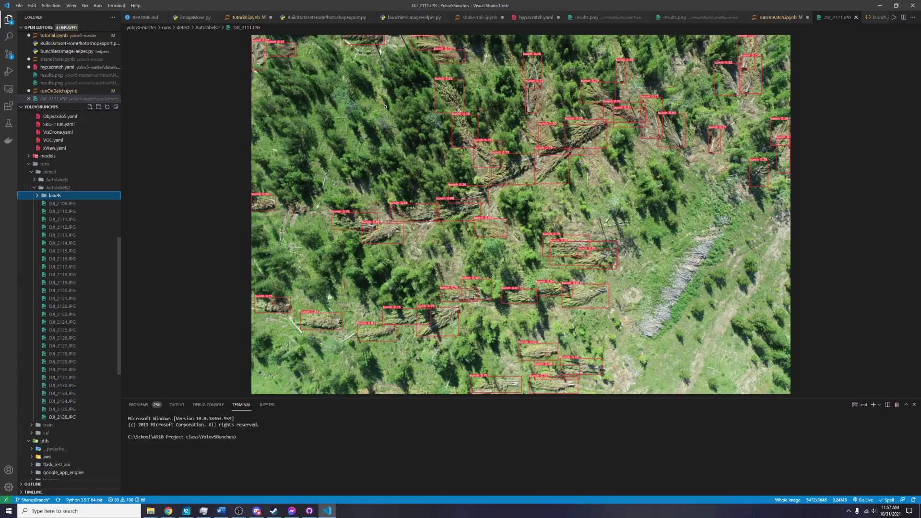
Return to the notebook and reveal the labels folder of the Autolabels2 run in File Explorer.
key("ctrl+Tab")
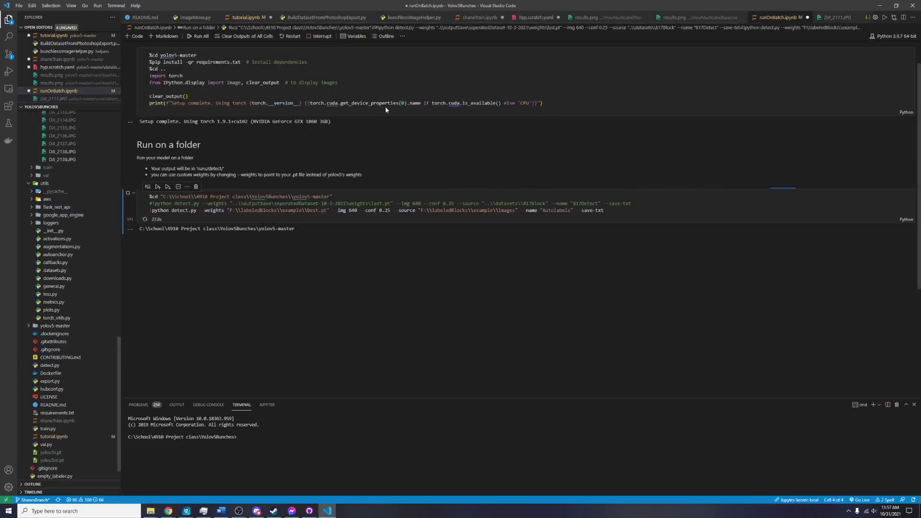
scroll(67, 371, "up", 10)
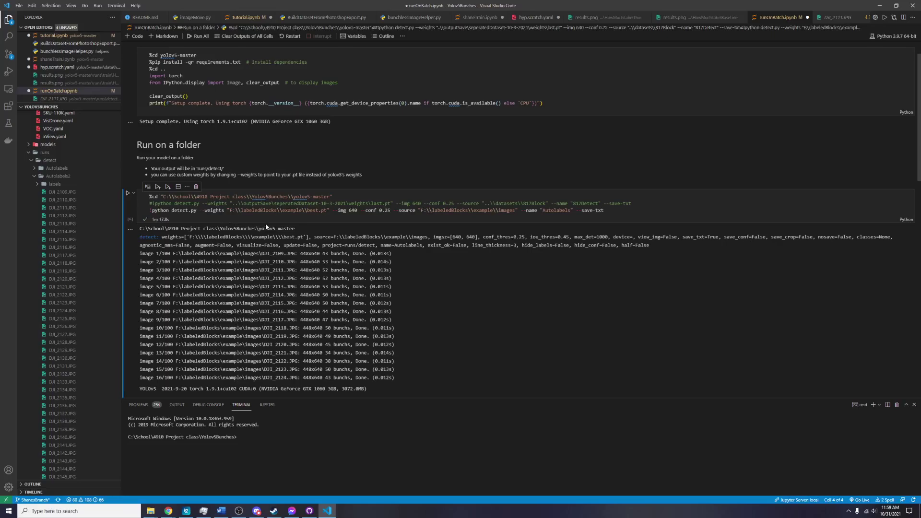
right_click(53, 185)
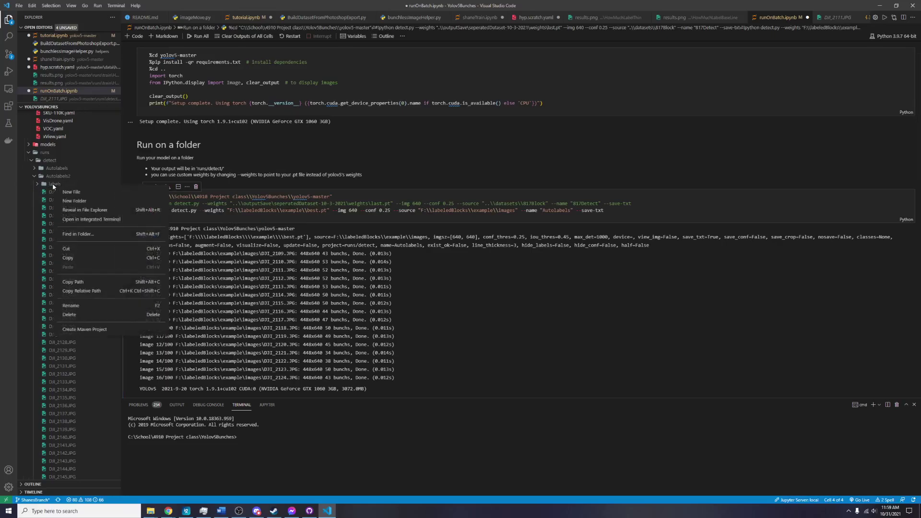
left_click(86, 210)
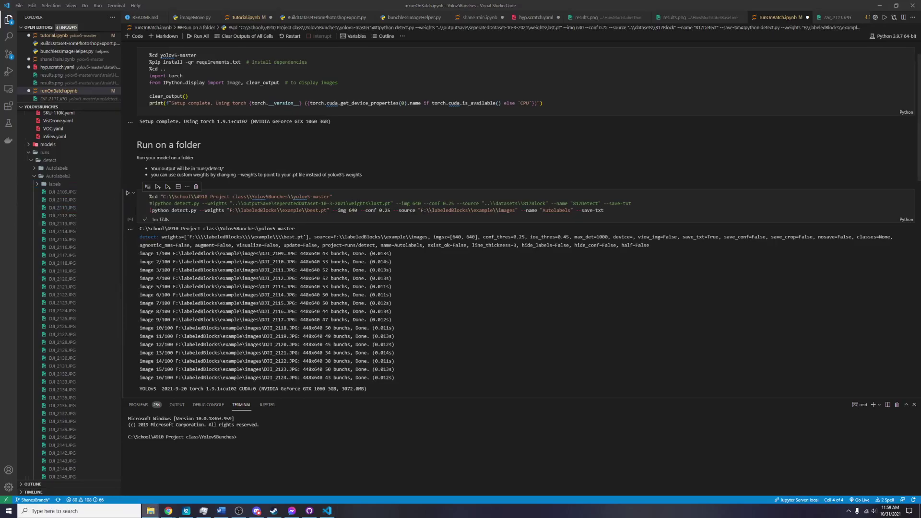
Place the Autolabels2 and example folder windows side by side and copy the labels folder into F:\labeledBlocks\example.
left_click_drag(570, 111, 699, 104)
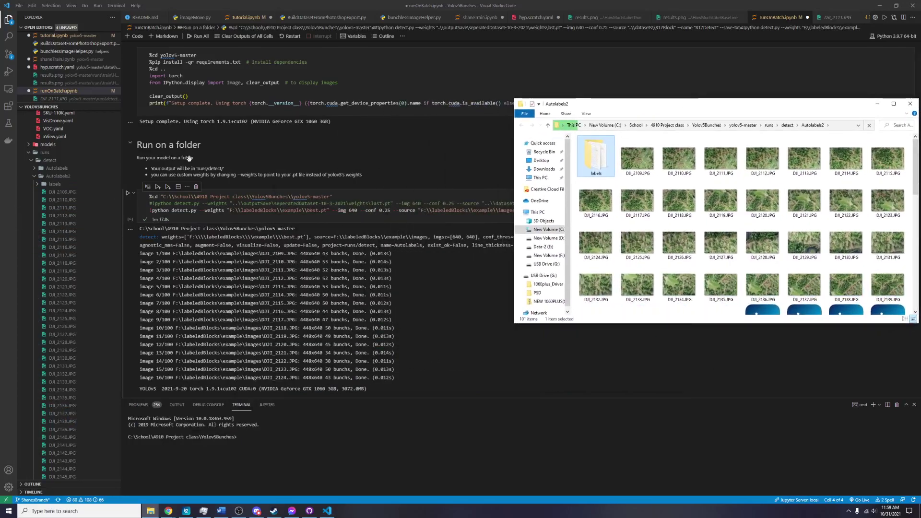
left_click_drag(1, 227, 237, 116)
left_click_drag(599, 159, 253, 246)
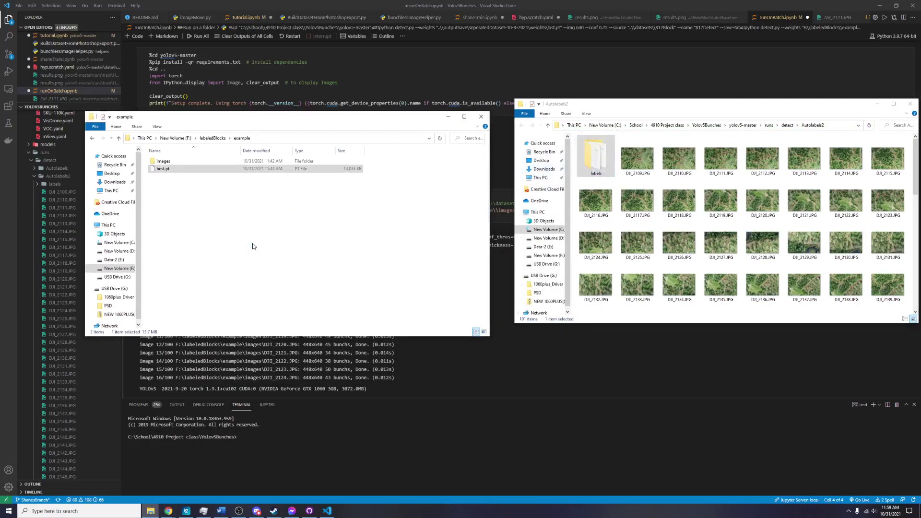
Rename the copied labels folder in F:\labeledBlocks\example as autoLabels.
left_click(163, 170)
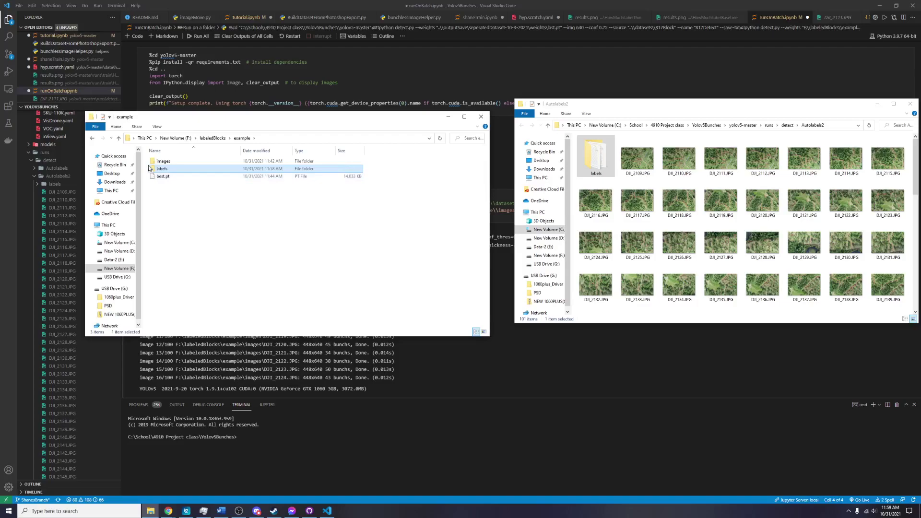
left_click(176, 169)
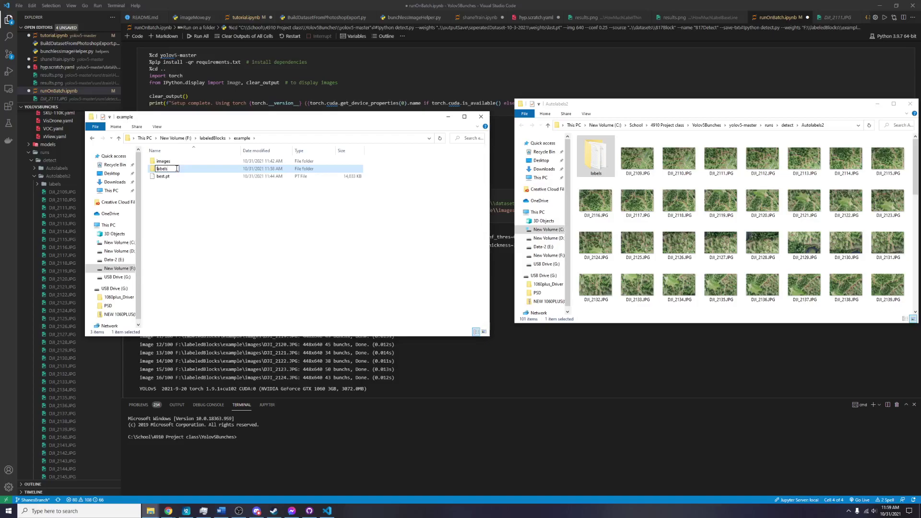
type("autoL")
left_click(201, 215)
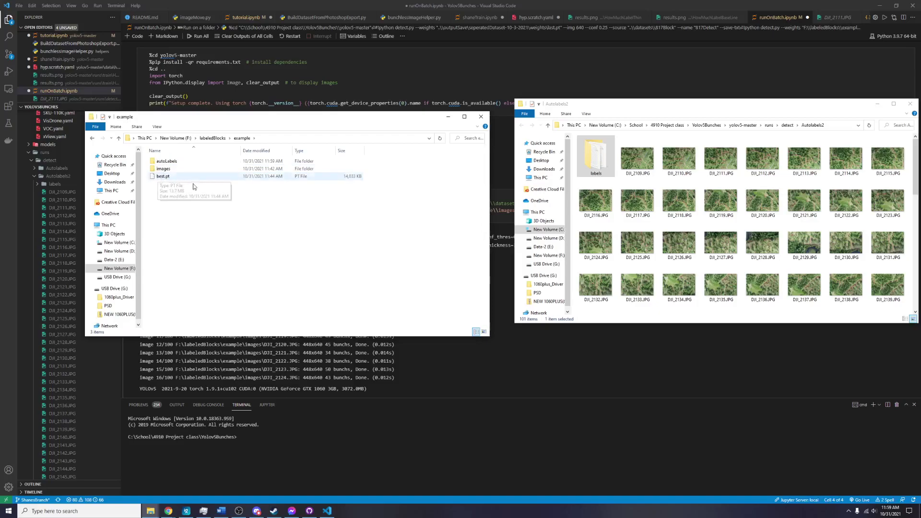
Put away the Autolabels2 window and check the contents of the images and autoLabels folders in F:\labeledBlocks\example.
left_click_drag(630, 114, 485, 108)
left_click(764, 101)
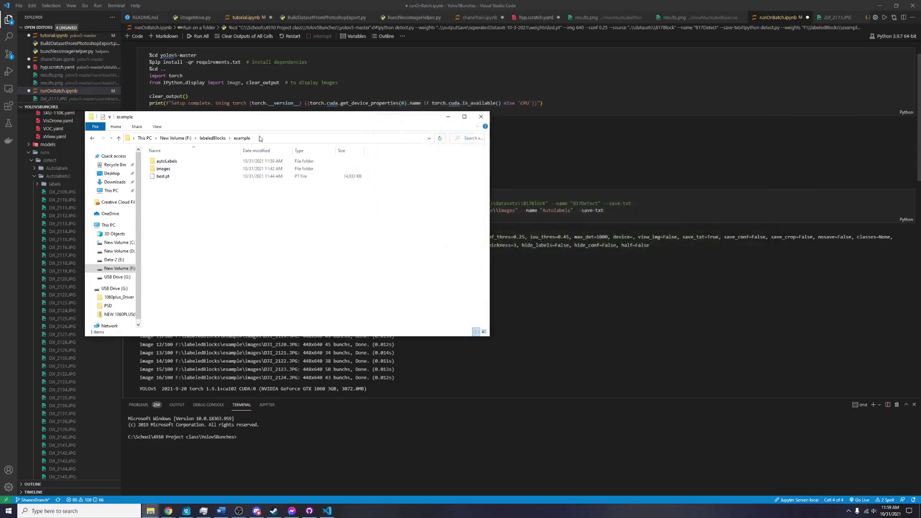
double_click(160, 169)
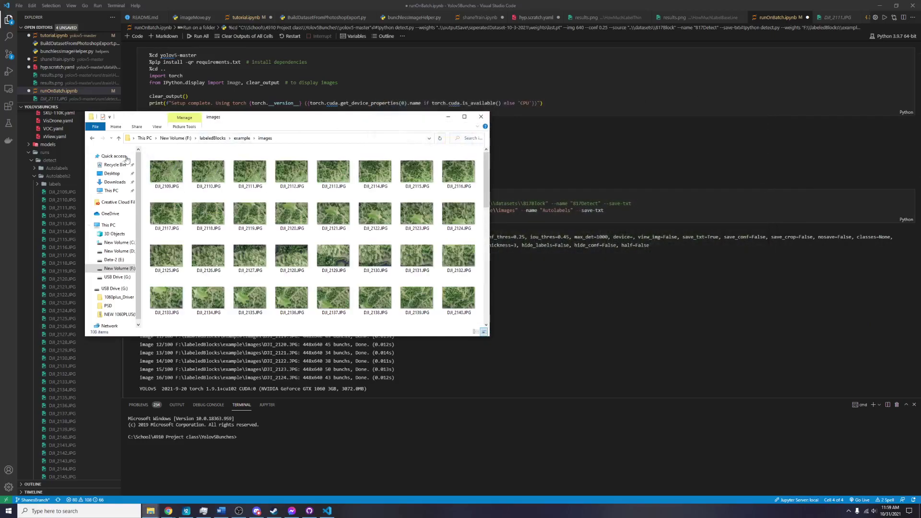
left_click(92, 138)
double_click(181, 162)
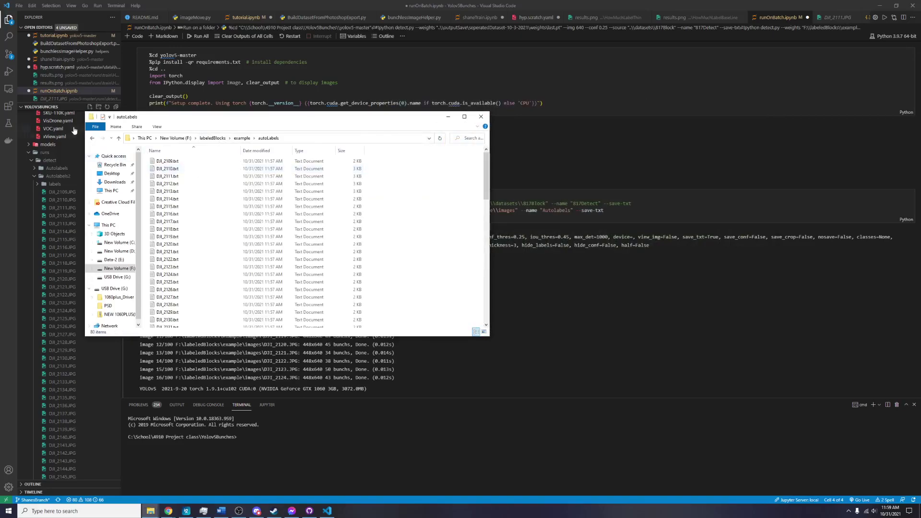
left_click(92, 138)
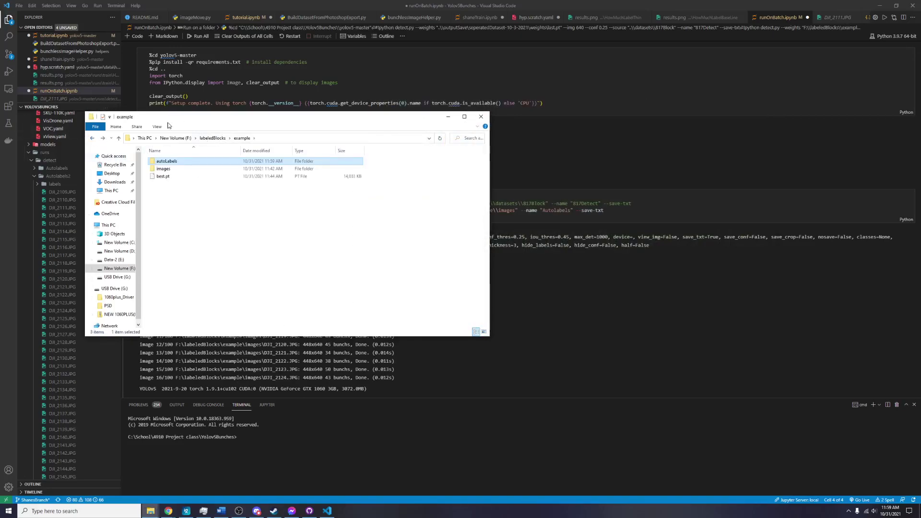
Move the example folder window out of the way, switch to Chrome and open makesense.ai.
left_click_drag(175, 120, 920, 231)
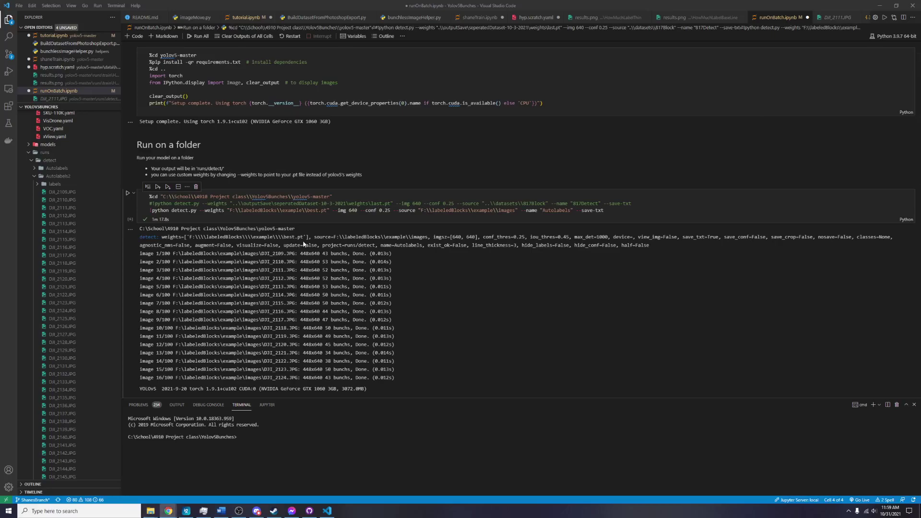
key("alt+Tab")
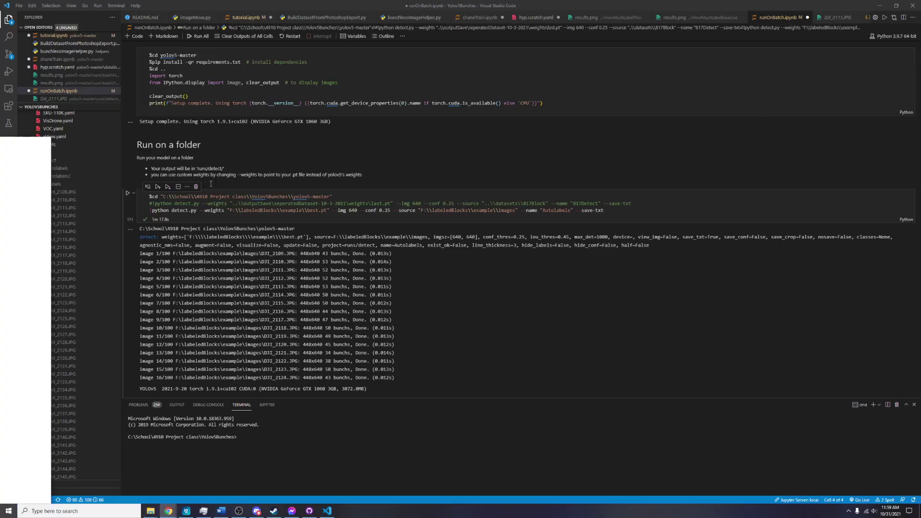
left_click(81, 20)
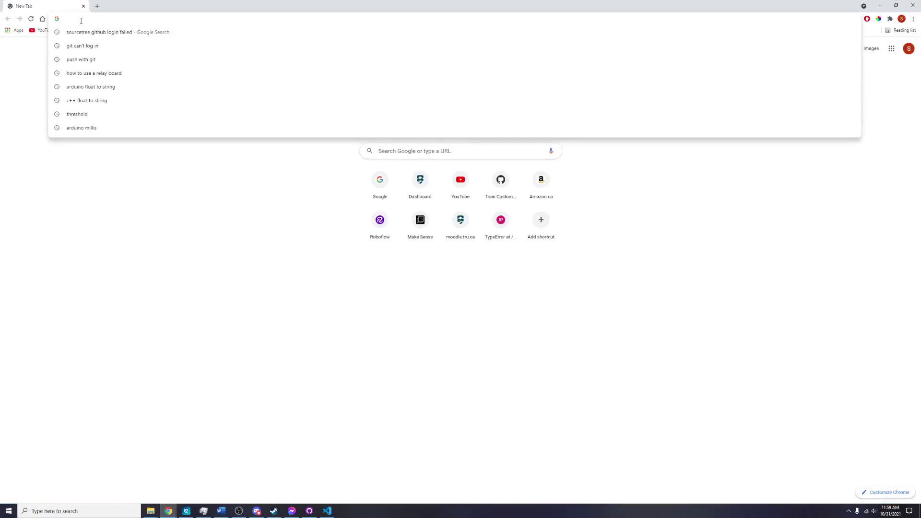
type("makesense.ai")
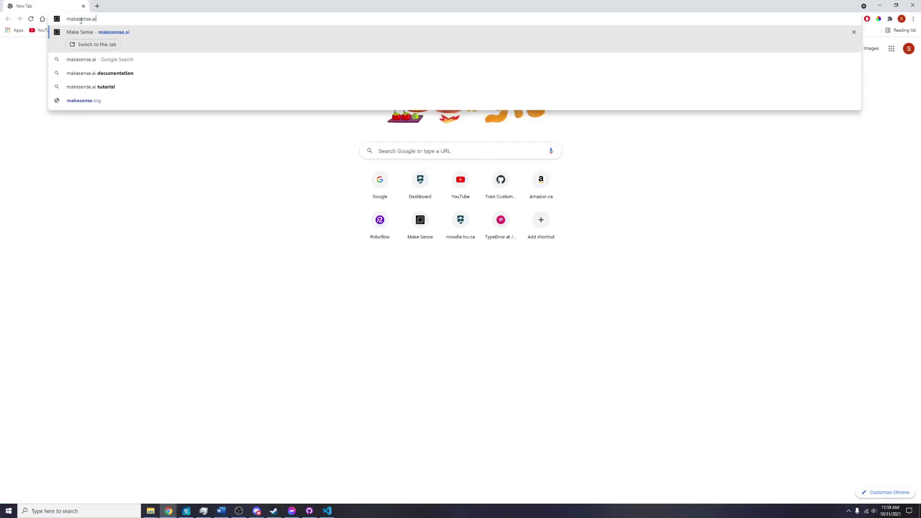
key("Return")
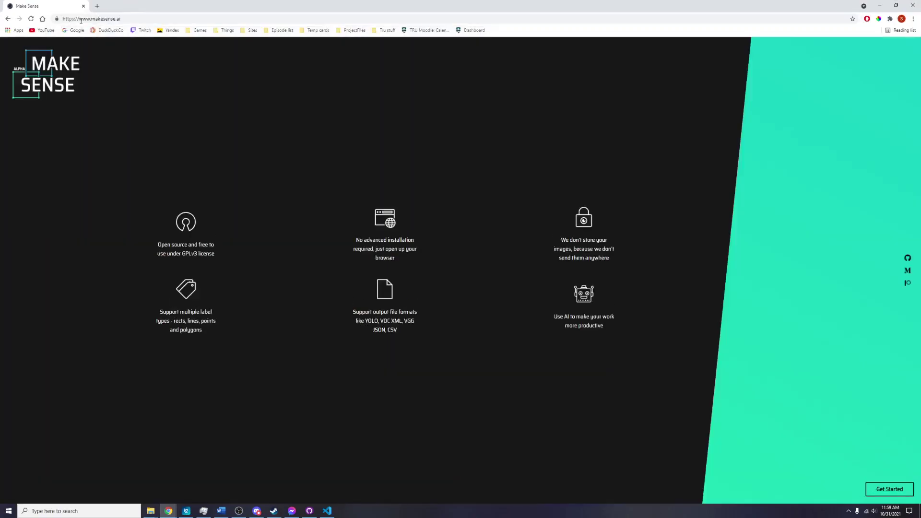
Start a new Make Sense project and load the images folder from F:\labeledBlocks\example.
left_click(890, 490)
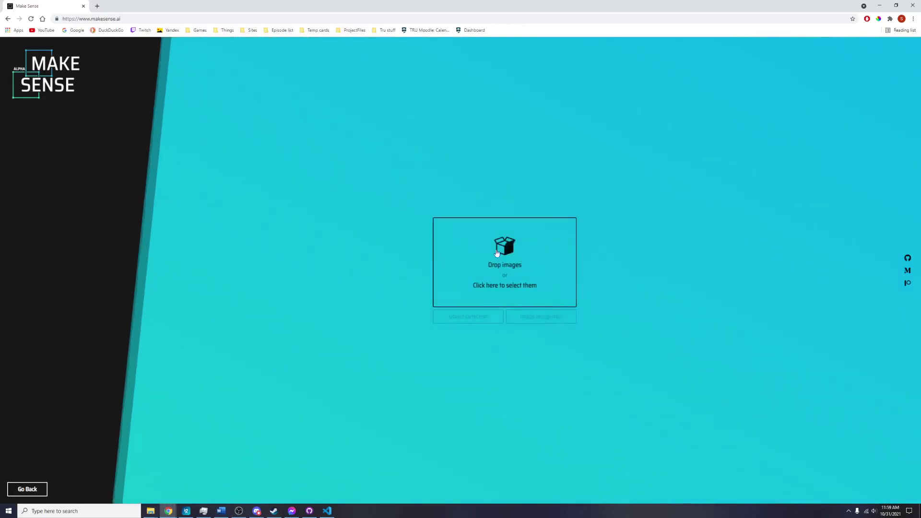
left_click_drag(1, 138, 860, 154)
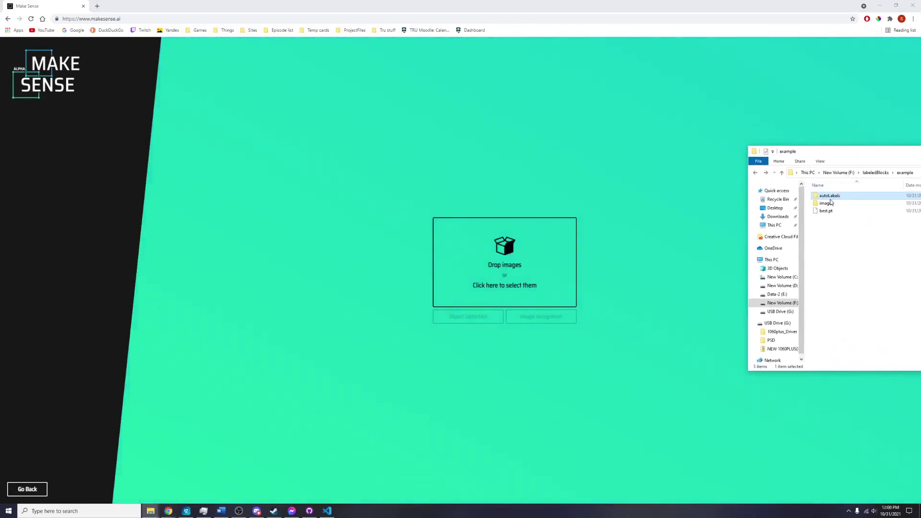
left_click_drag(829, 206, 491, 268)
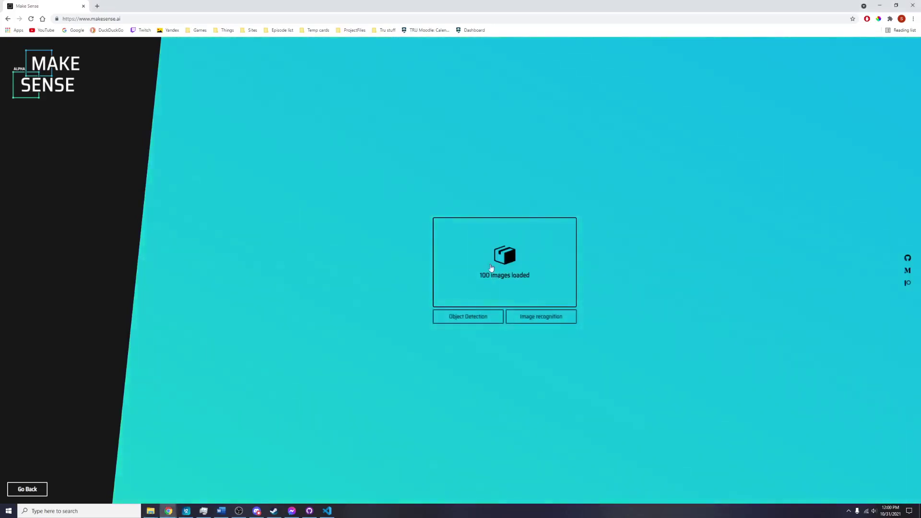
Choose Object Detection, create a label named bunch and start the project.
left_click(471, 322)
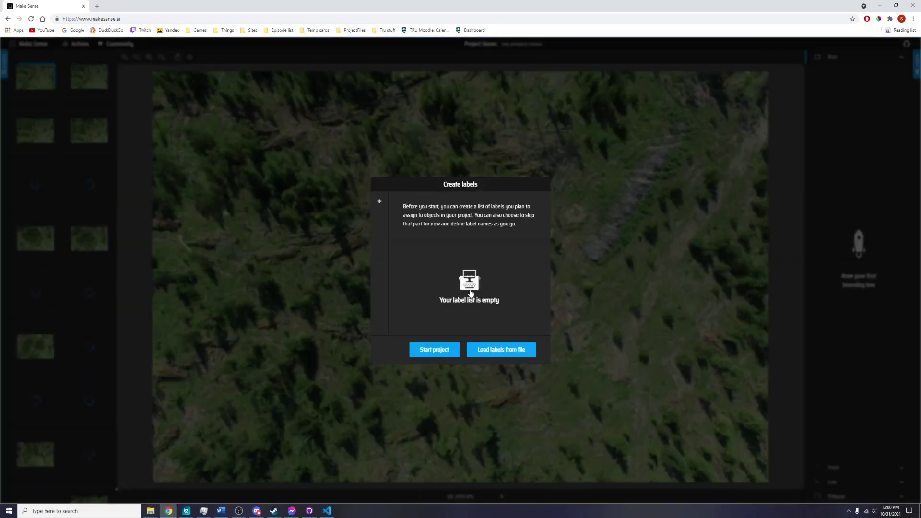
left_click(469, 300)
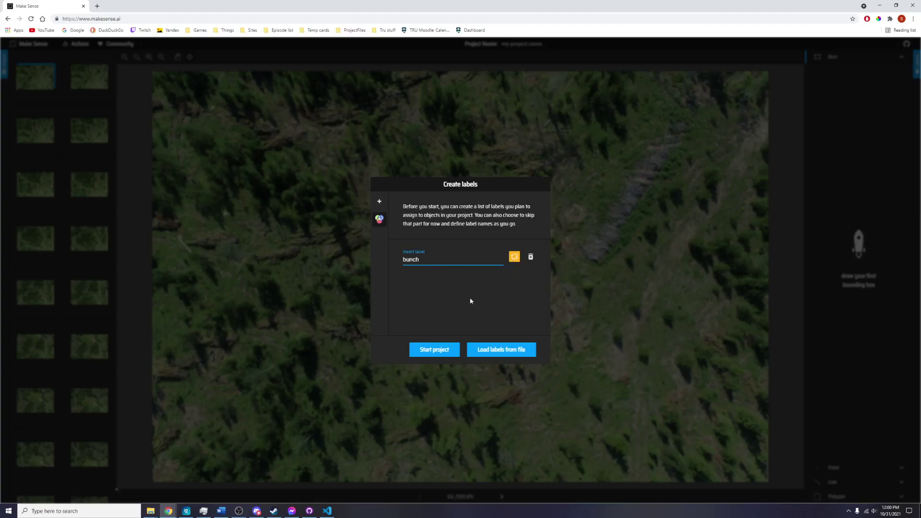
left_click(434, 350)
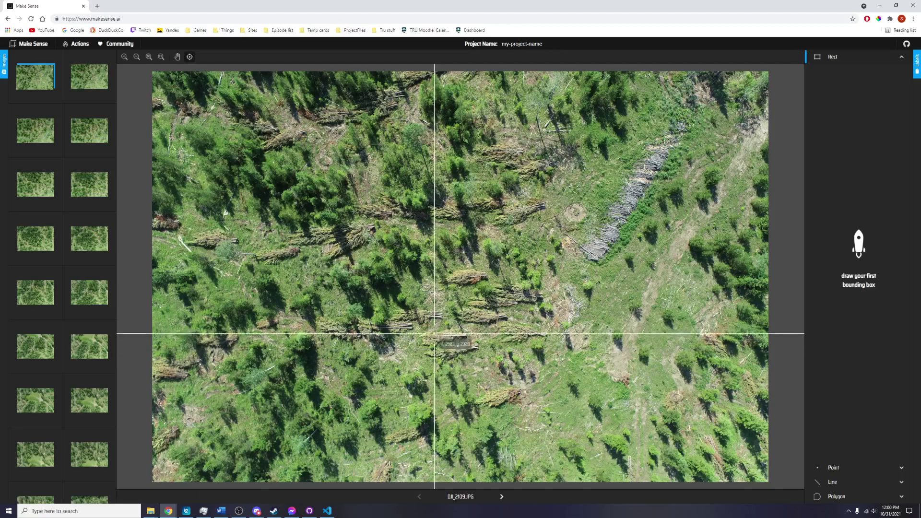
Browse the first few images, return to DJI_2109.JPG, draw a rectangle around a bunch near the image's centre and label it bunch.
left_click(80, 88)
left_click(44, 133)
left_click(90, 134)
left_click(37, 80)
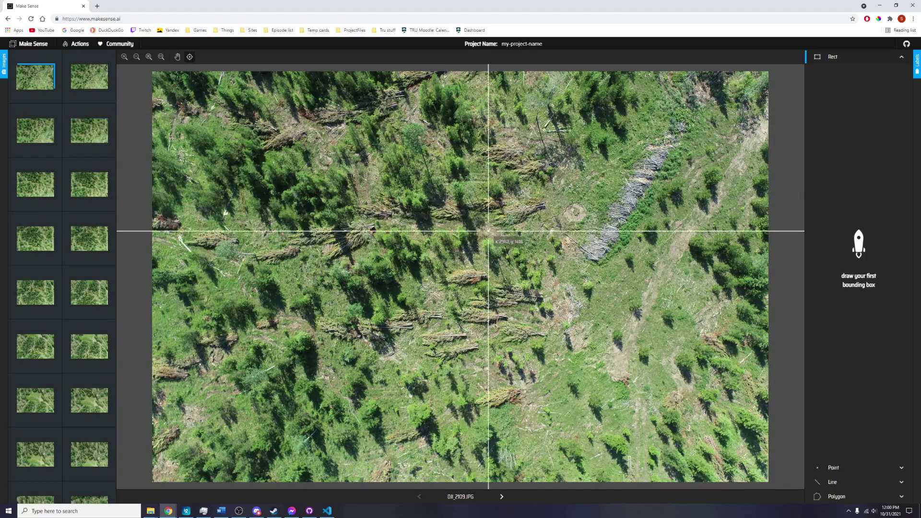
left_click_drag(487, 226, 547, 201)
left_click(843, 79)
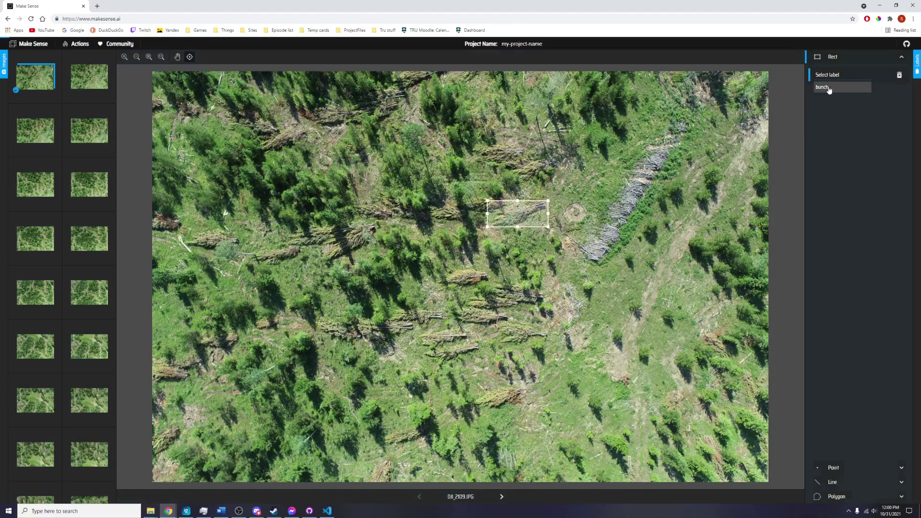
left_click(827, 85)
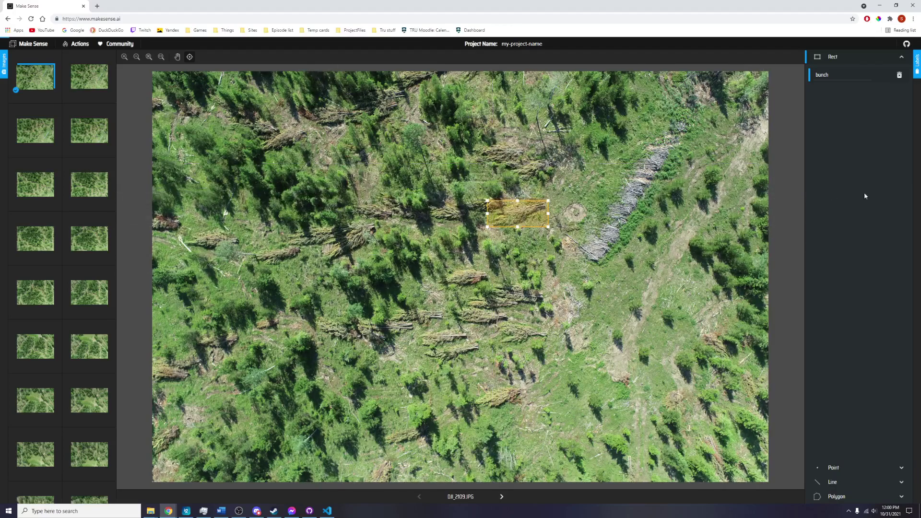
Switch to the example folder window in File Explorer and open the autoLabels folder.
key("alt+Tab")
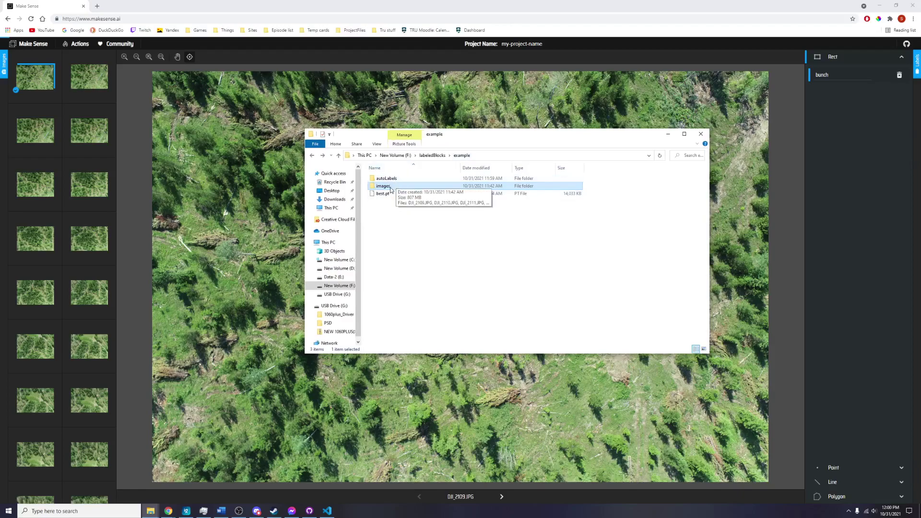
double_click(395, 179)
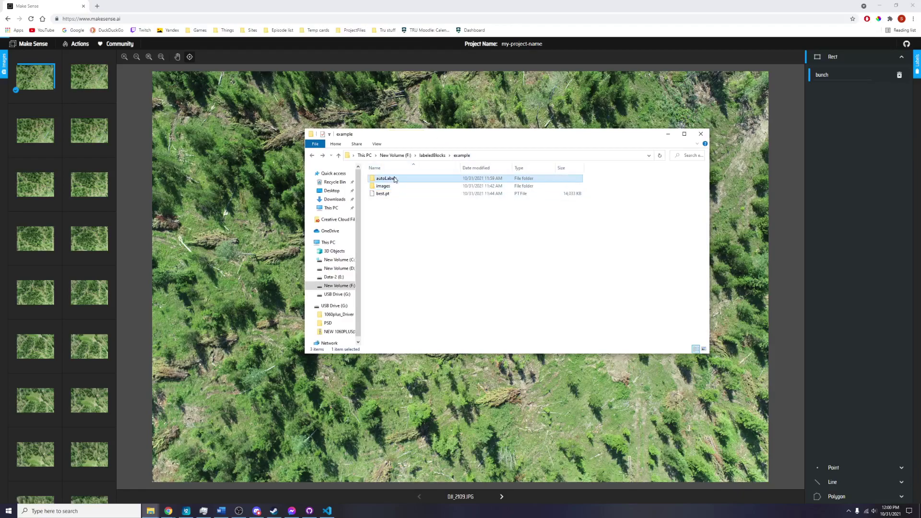
right_click(632, 190)
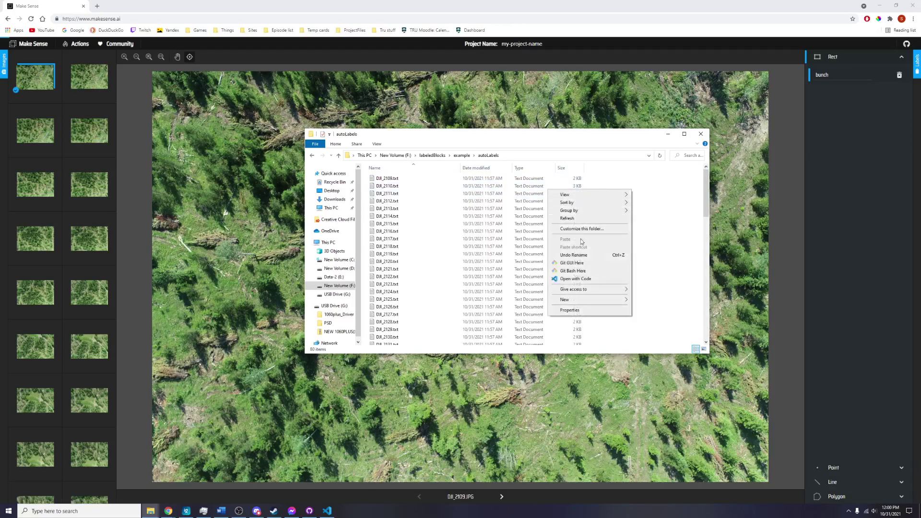
left_click(646, 300)
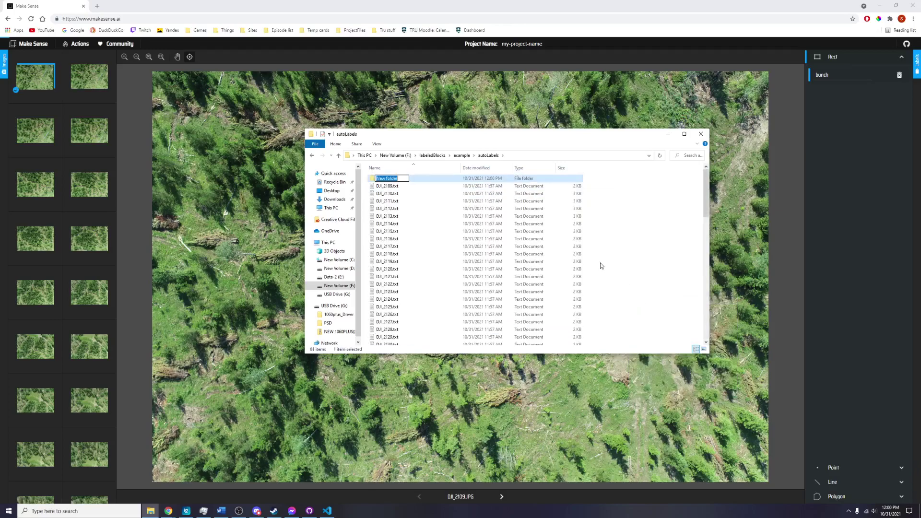
key("Return")
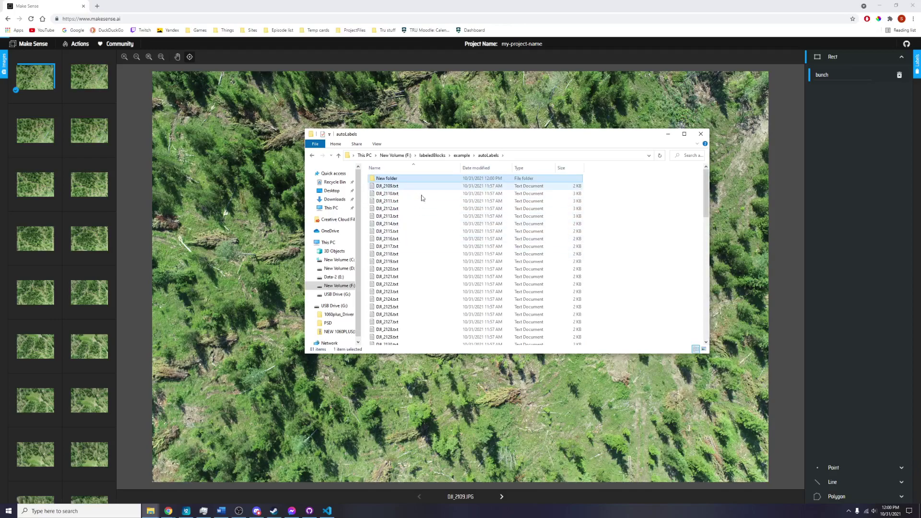
key("Delete")
Create a text document named labels.txt in the autoLabels folder.
right_click(623, 235)
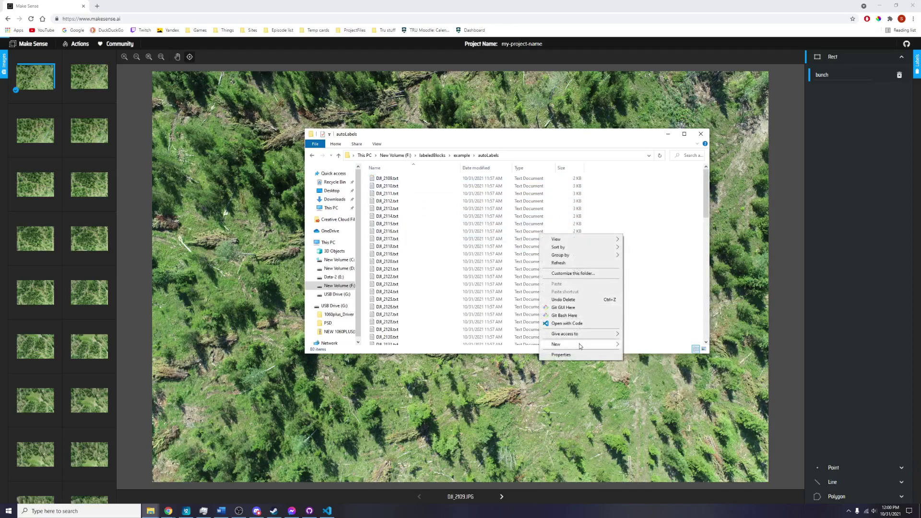
mouse_move(580, 344)
left_click(653, 426)
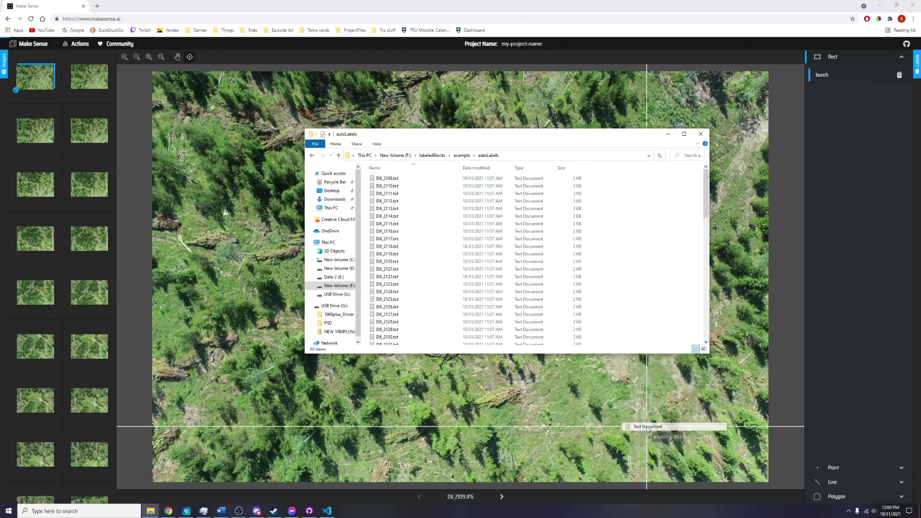
key("BackSpace")
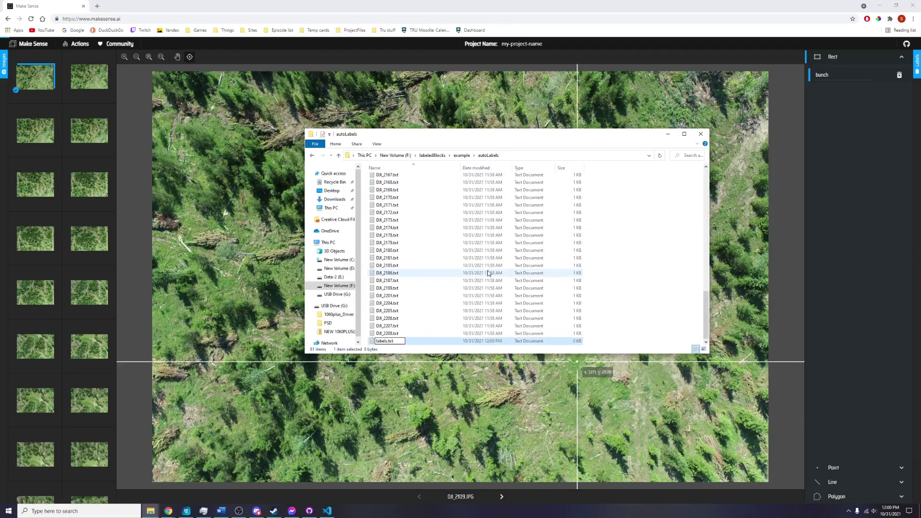
type("labels")
key("Return")
Open labels.txt in Notepad, enter the class name bunch, save the file and close it.
key("Return")
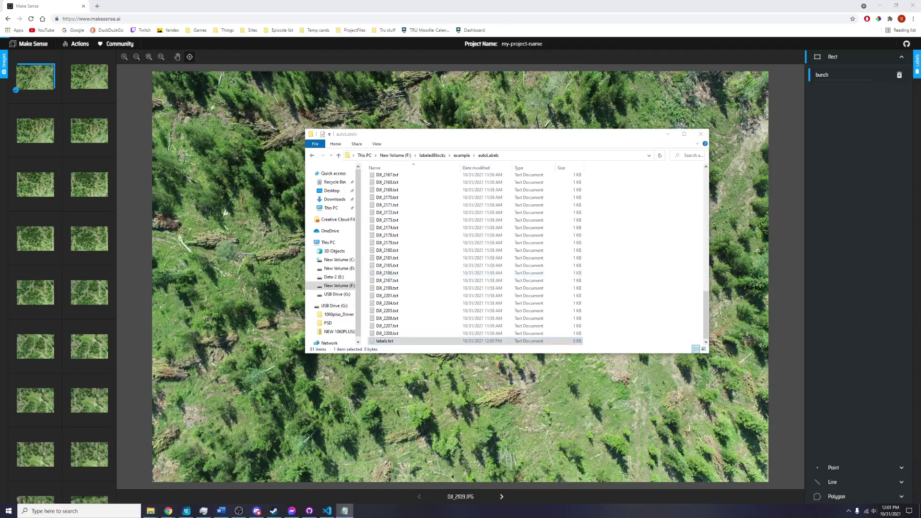
left_click_drag(920, 102, 341, 243)
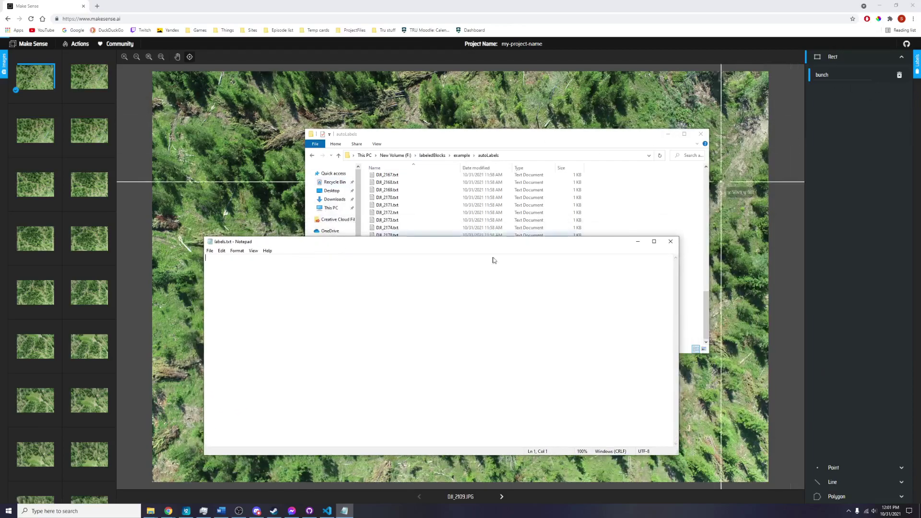
type("b")
key("ctrl+s")
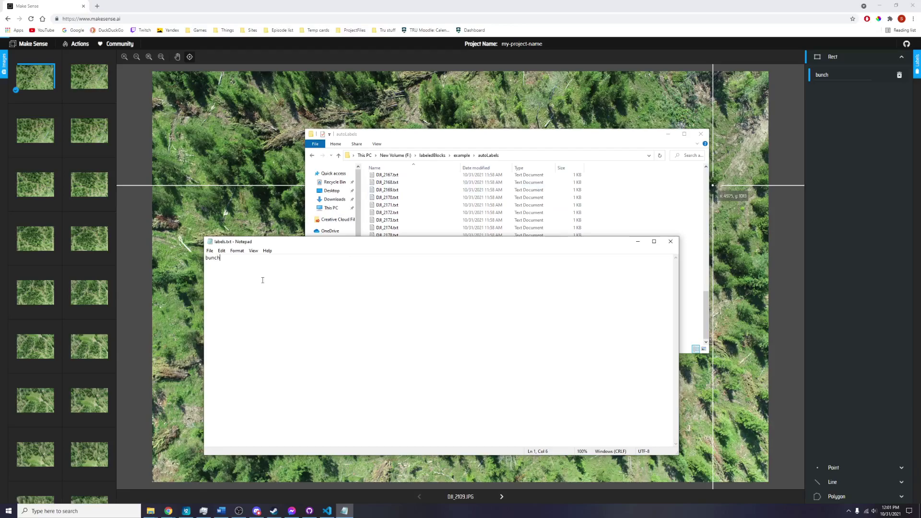
left_click(670, 241)
Move the autoLabels window aside and start an annotation import in Make Sense using multiple files in YOLO format with labels.txt.
left_click_drag(411, 139, 920, 158)
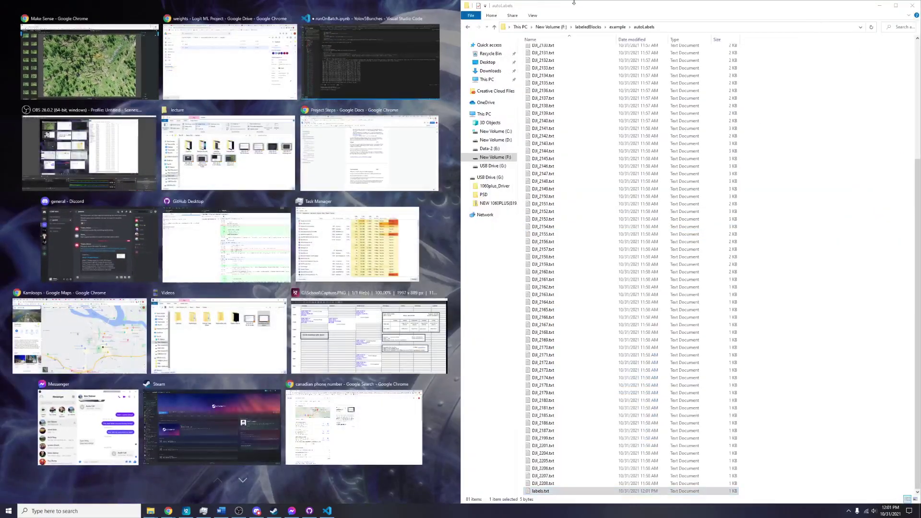
left_click_drag(567, 6, 920, 121)
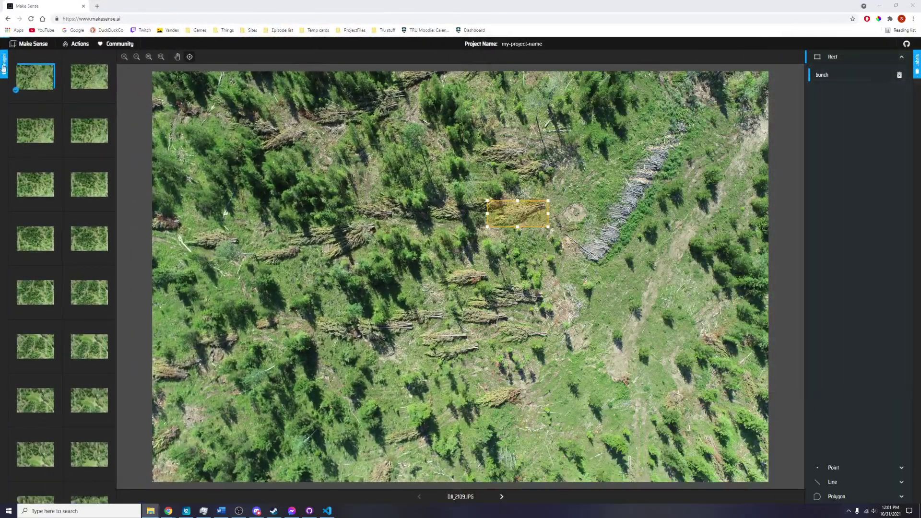
left_click(80, 46)
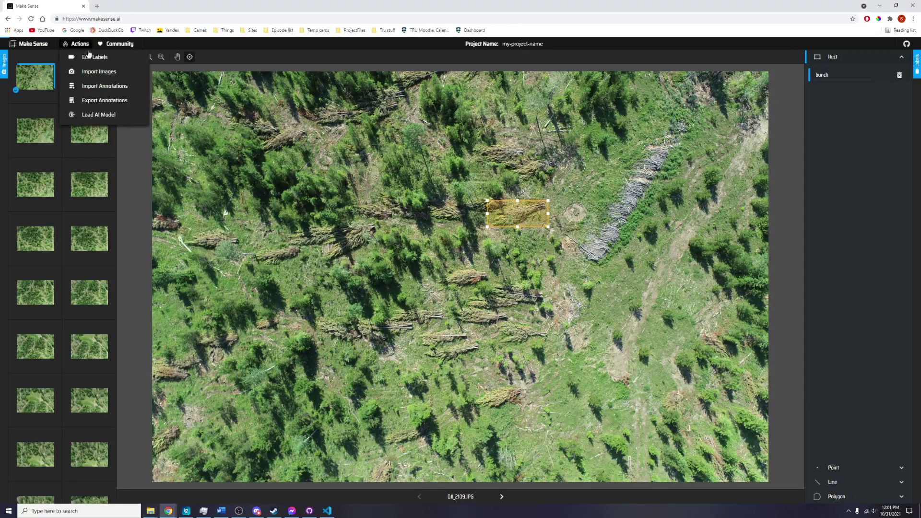
left_click(86, 87)
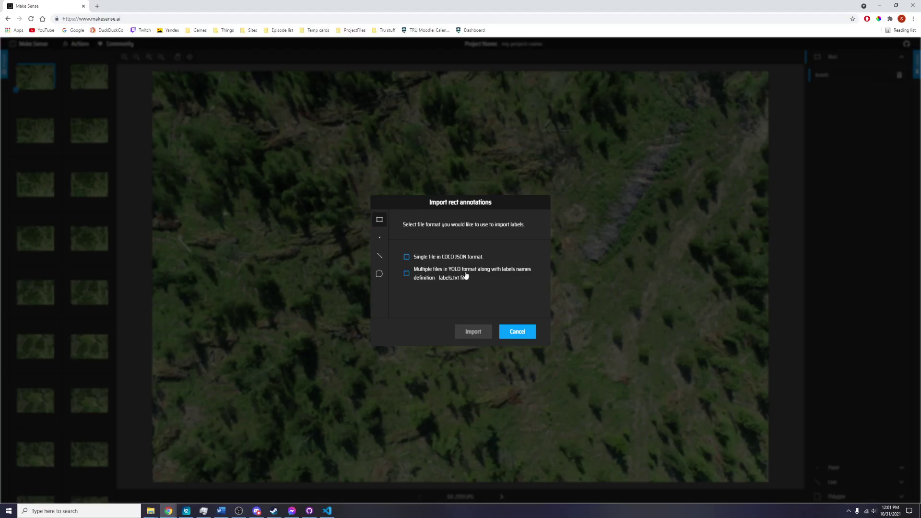
left_click(439, 273)
Add all the files from the autoLabels folder, including labels.txt, to the YOLO import and import the annotations.
left_click_drag(920, 116, 663, 123)
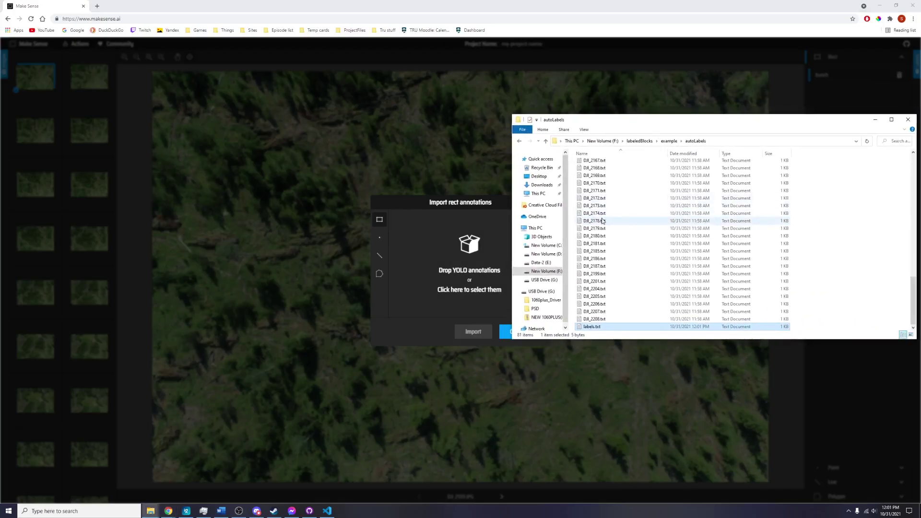
key("ctrl+a")
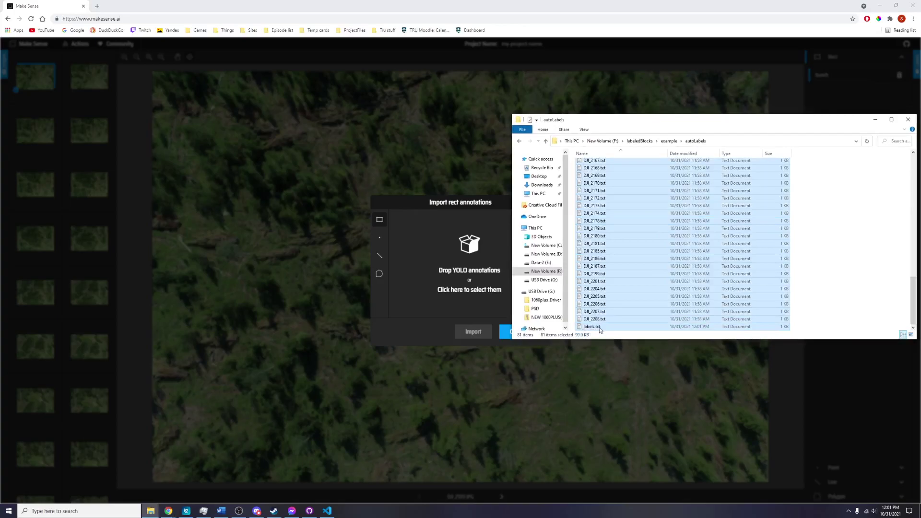
left_click_drag(593, 240, 464, 261)
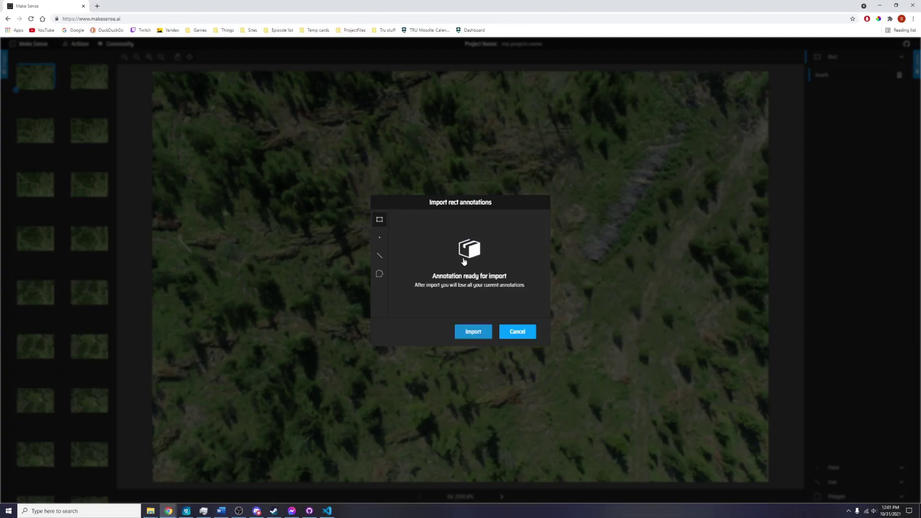
left_click(470, 335)
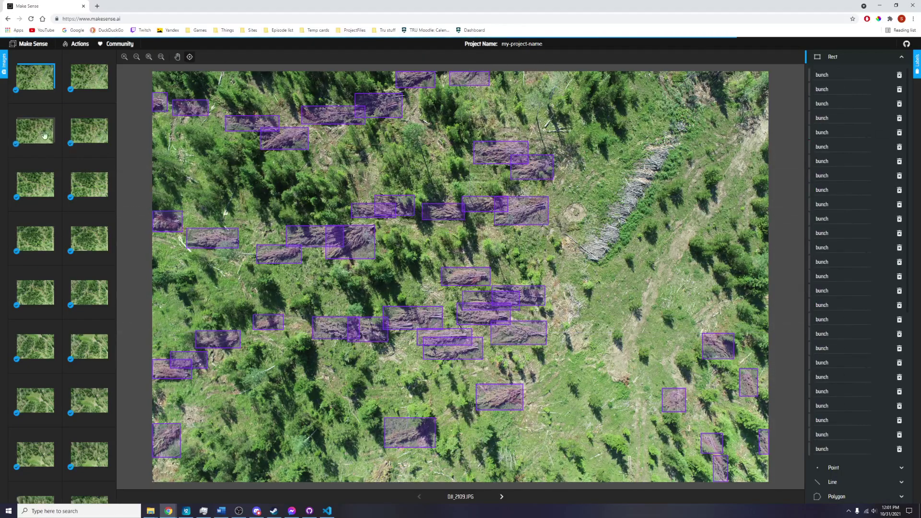
Review the imported bunch boxes across several images, return to DJI_2109.JPG and collapse the image list.
left_click(82, 85)
scroll(67, 199, "down", 1)
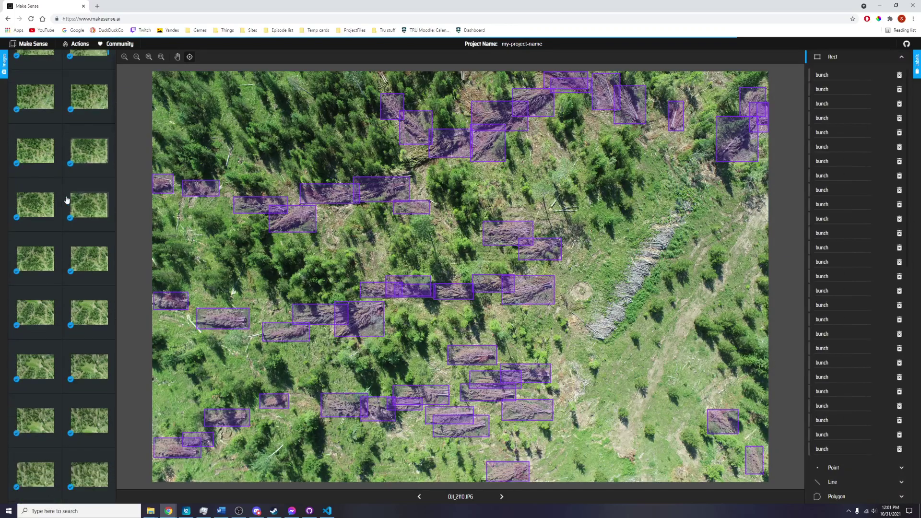
scroll(67, 199, "down", 3)
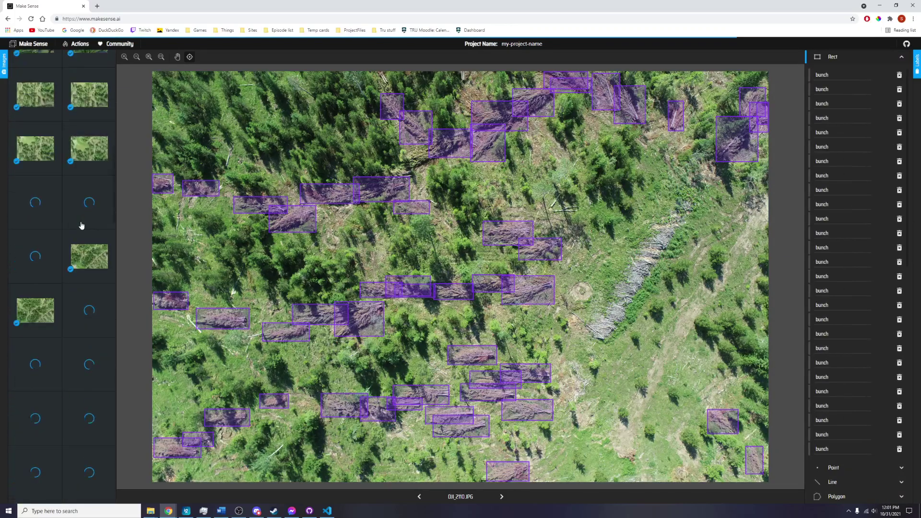
left_click(96, 263)
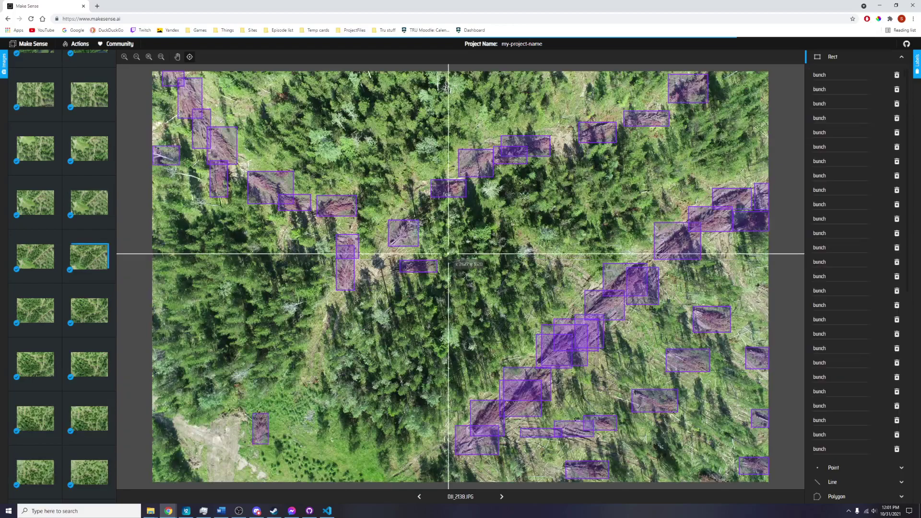
scroll(48, 329, "down", 3)
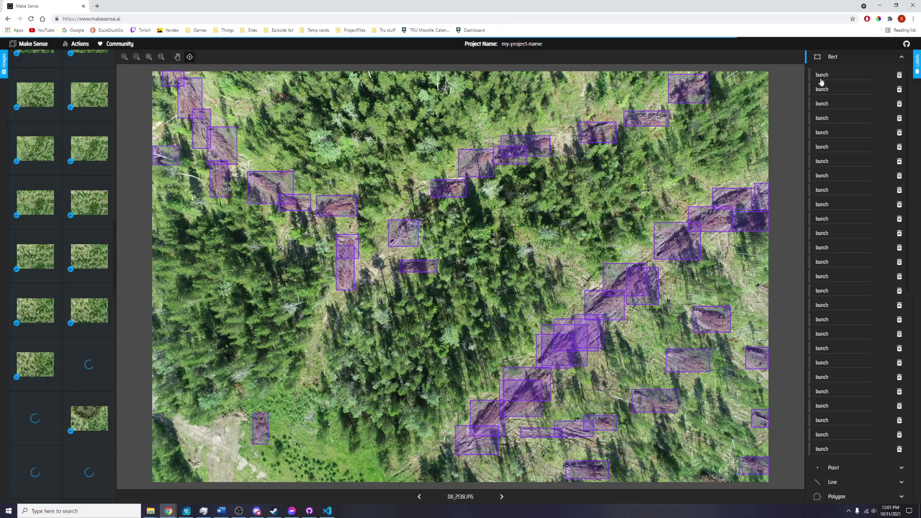
scroll(73, 197, "down", 3)
scroll(73, 197, "down", 2)
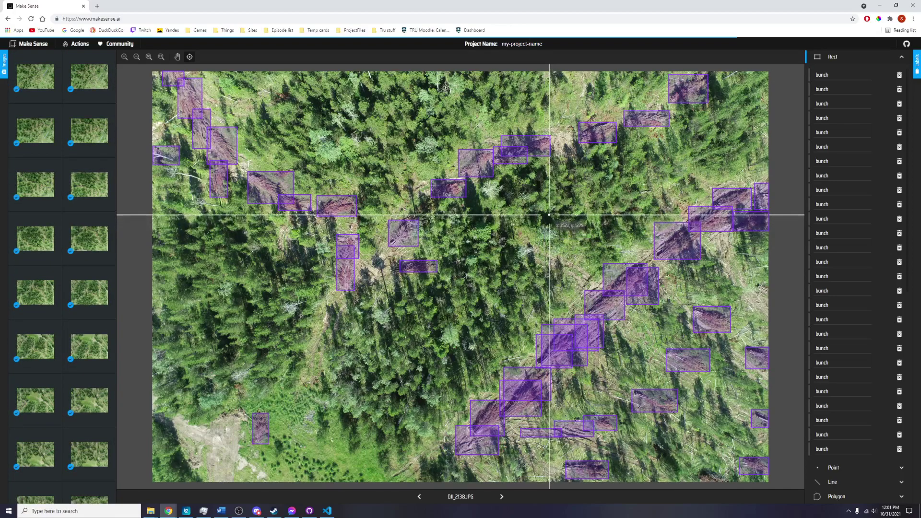
left_click(33, 68)
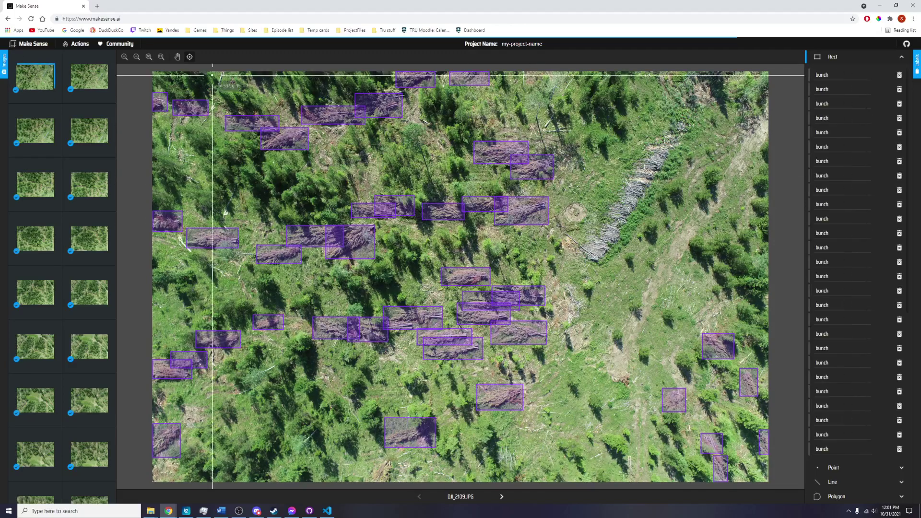
left_click(4, 62)
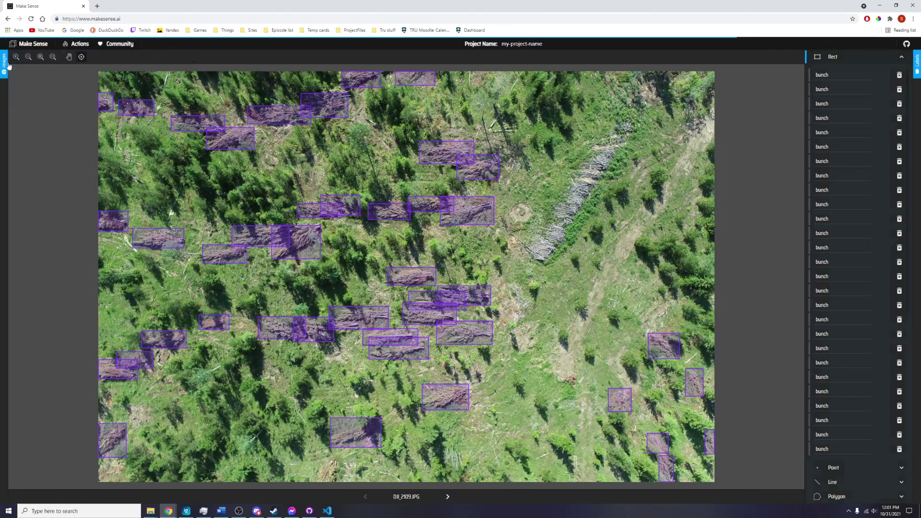
Collapse the label list, show the browser in full screen and zoom DJI_2109.JPG to the maximum allowed level.
left_click(916, 66)
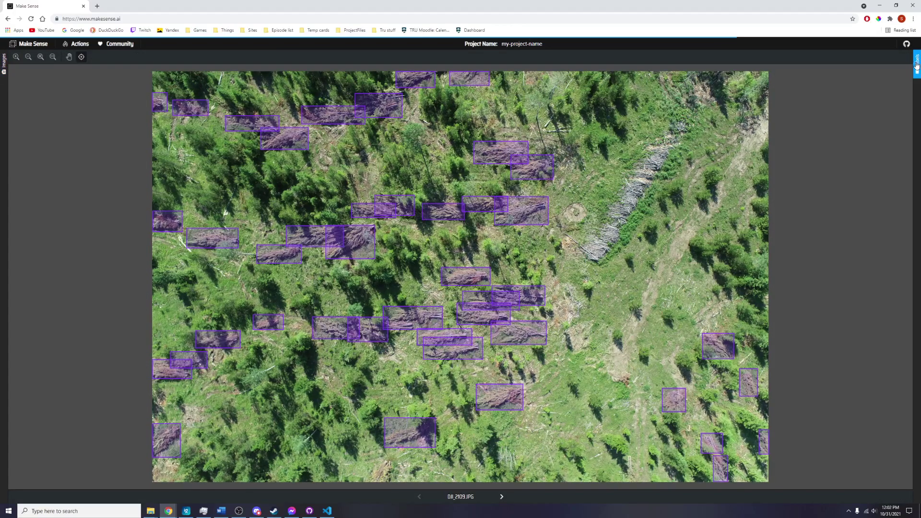
key("F11")
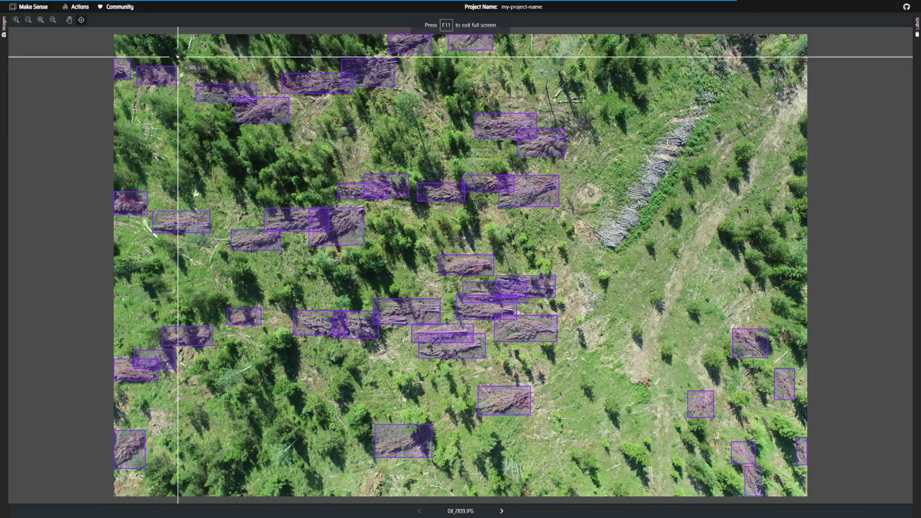
left_click(52, 19)
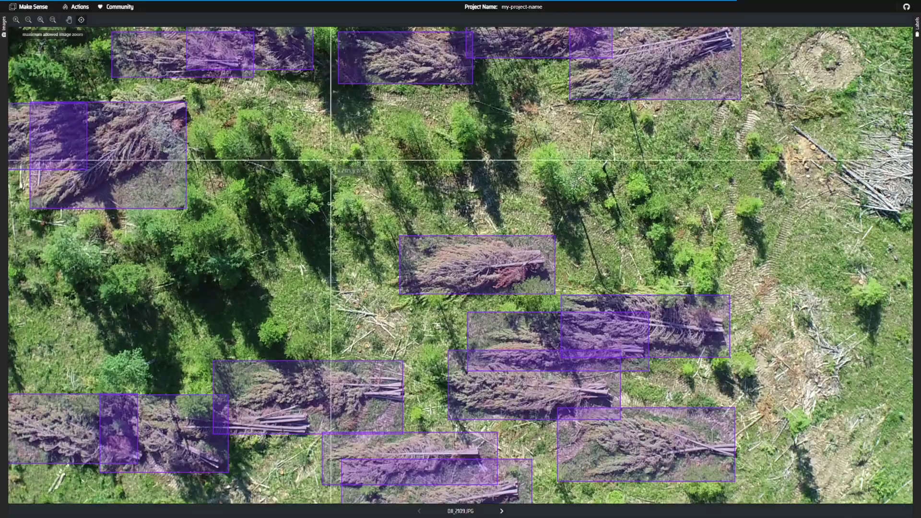
Examine the bunch boxes across the zoomed-in DJI_2109.JPG for loose fits and unlabelled bunches.
scroll(319, 153, "up", 10)
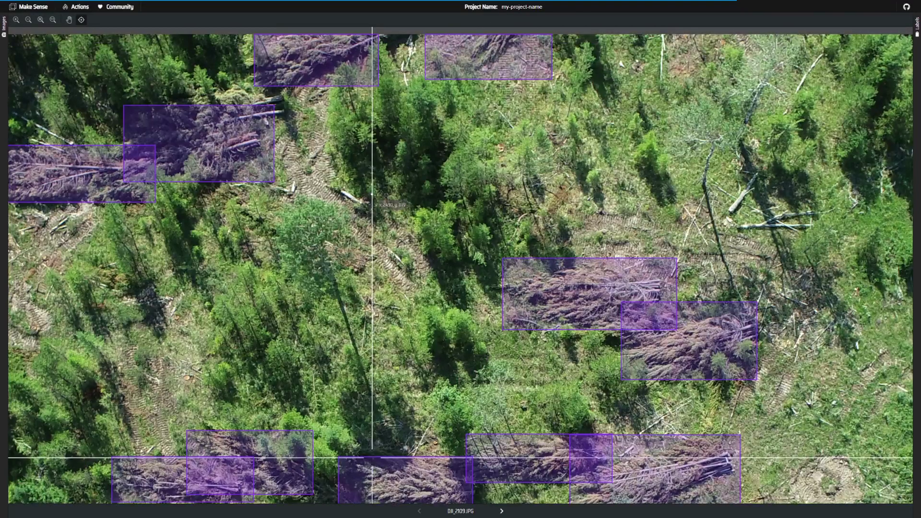
scroll(371, 193, "left", 10)
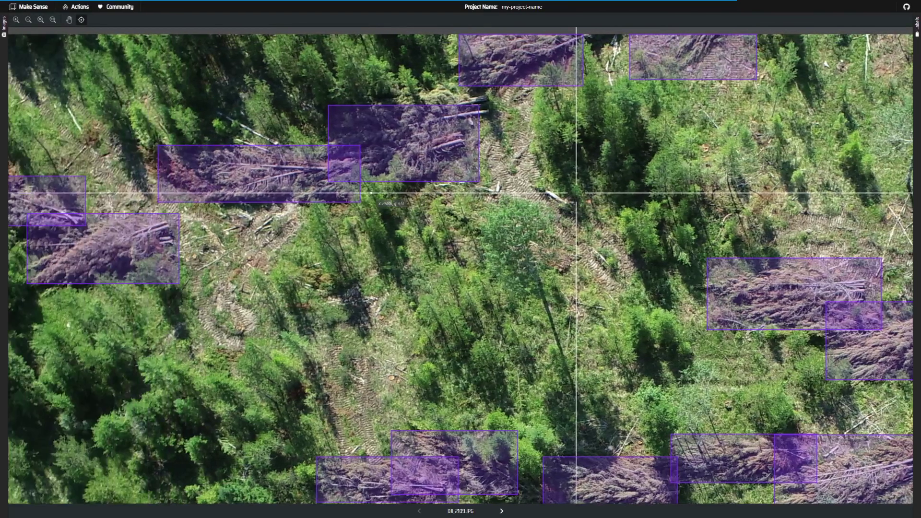
scroll(308, 192, "right", 3)
scroll(308, 191, "right", 10)
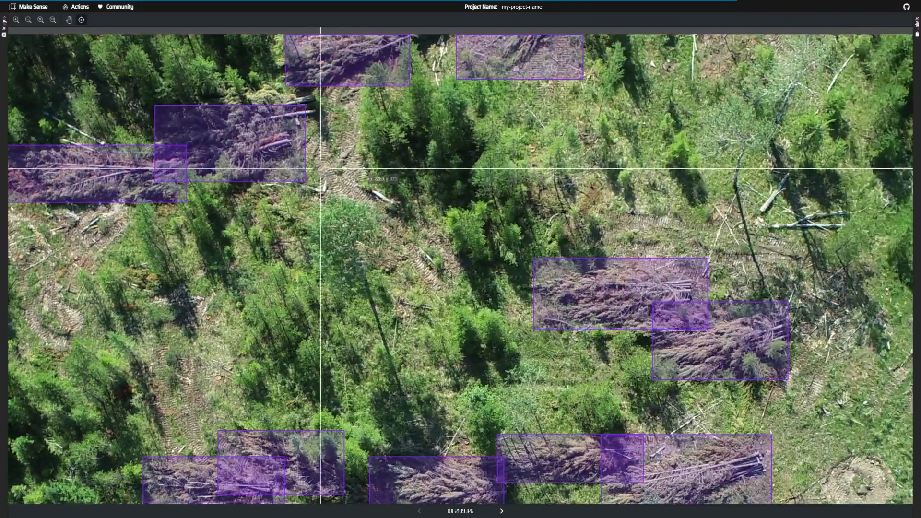
scroll(366, 159, "down", 3)
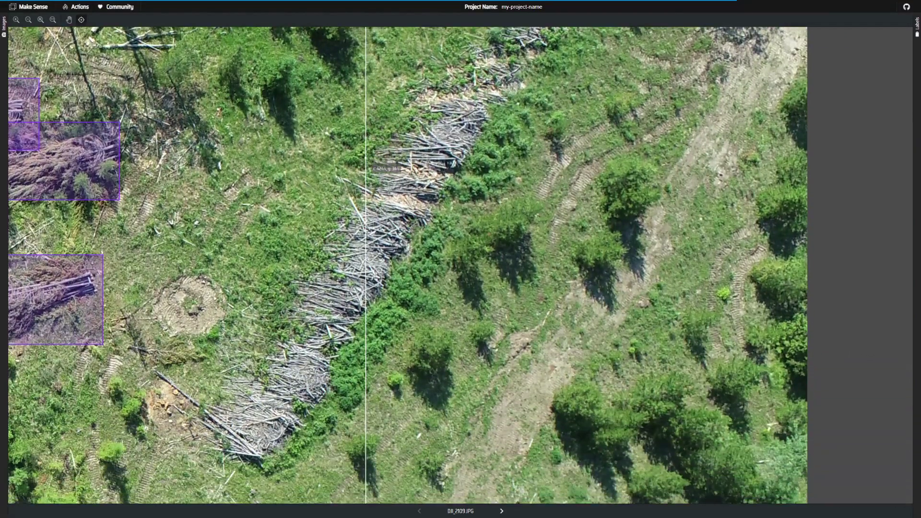
scroll(365, 158, "left", 10)
scroll(365, 158, "left", 5)
scroll(366, 158, "down", 5)
scroll(365, 158, "right", 4)
scroll(366, 156, "right", 3)
scroll(365, 156, "down", 3)
scroll(366, 157, "left", 5)
scroll(365, 157, "down", 3)
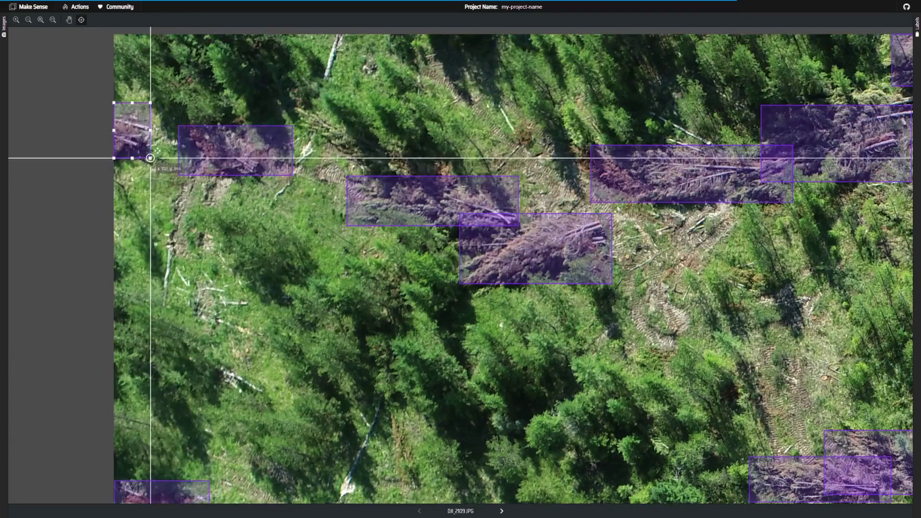
Resize the two small boxes near the image's upper-left corner and the overlapping box farther right to fit their bunches.
left_click_drag(151, 102, 149, 109)
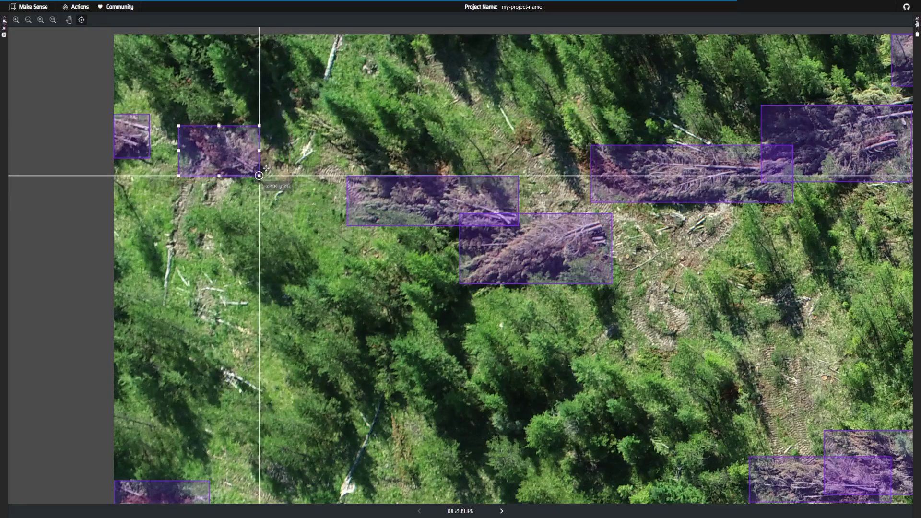
left_click_drag(179, 126, 185, 125)
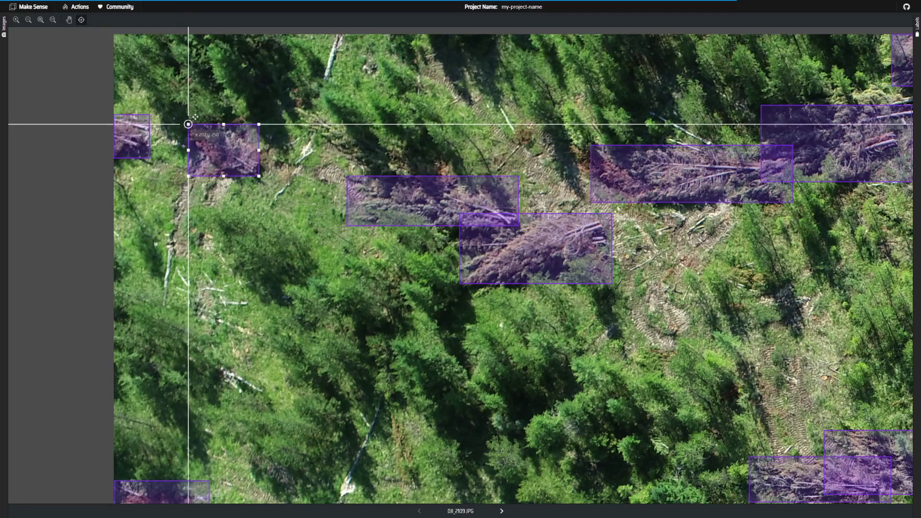
scroll(535, 226, "right", 3)
scroll(498, 219, "right", 6)
left_click_drag(549, 105, 538, 128)
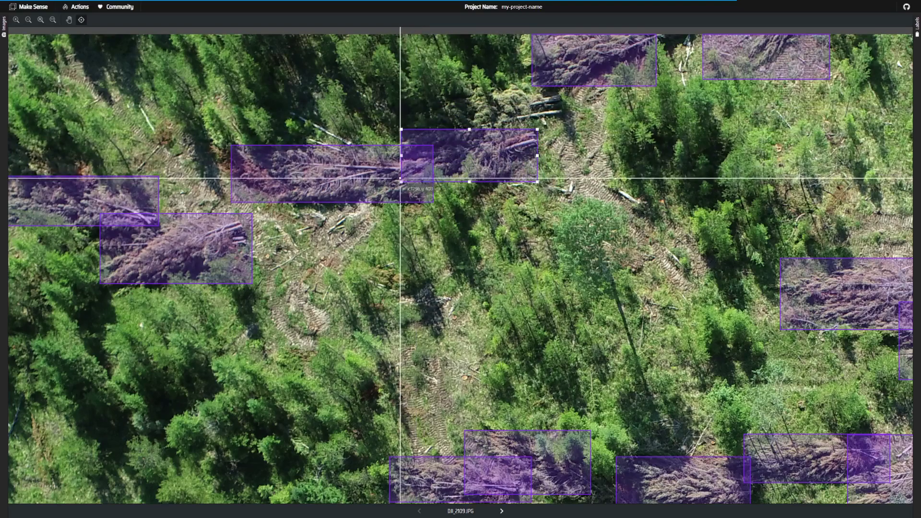
left_click_drag(402, 182, 369, 186)
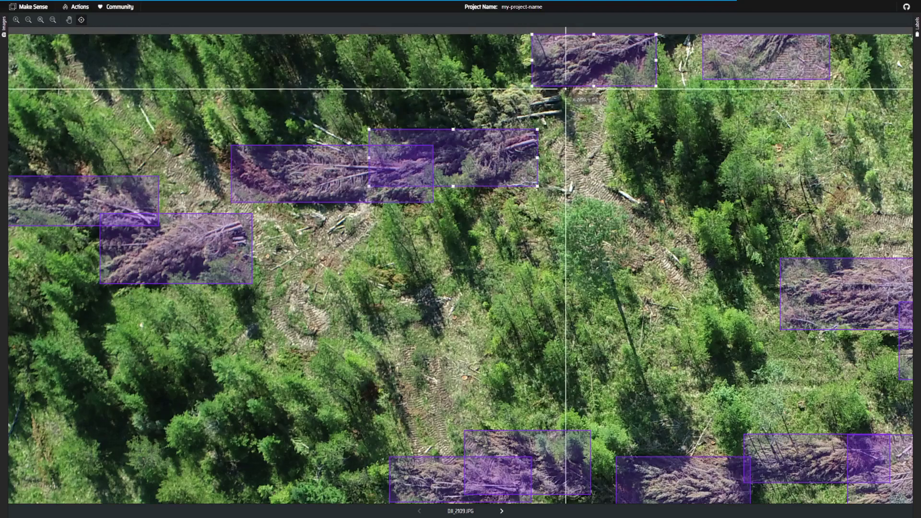
Draw a box around the unlabelled bunch just above the resized box, label it bunch and raise its upper edge.
left_click_drag(565, 91, 412, 130)
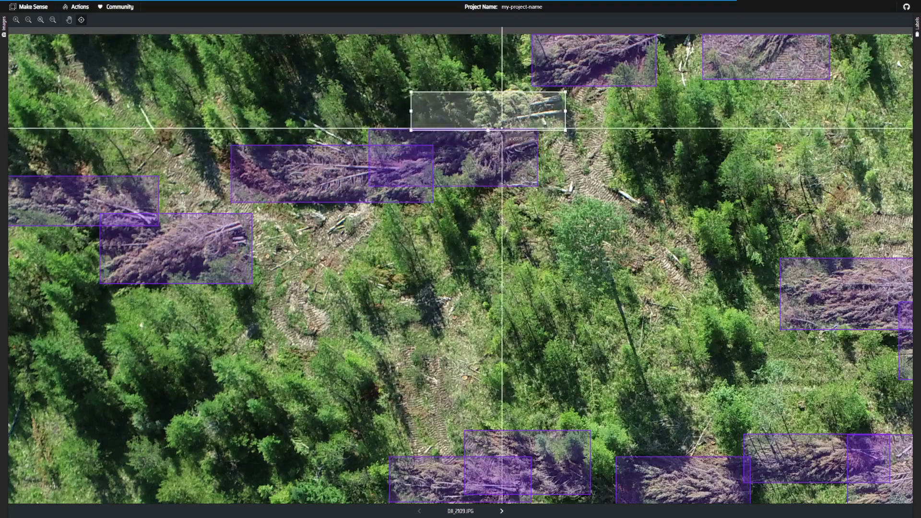
left_click(917, 24)
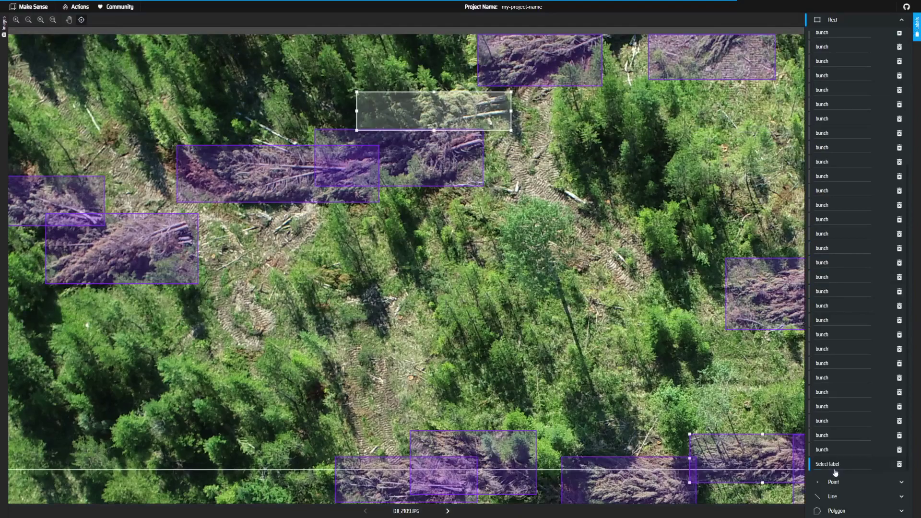
left_click(831, 453)
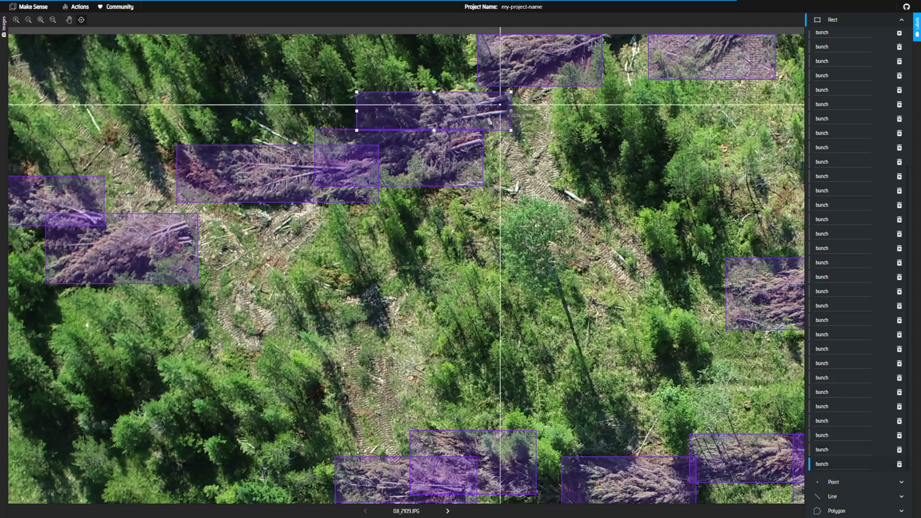
left_click_drag(510, 90, 511, 82)
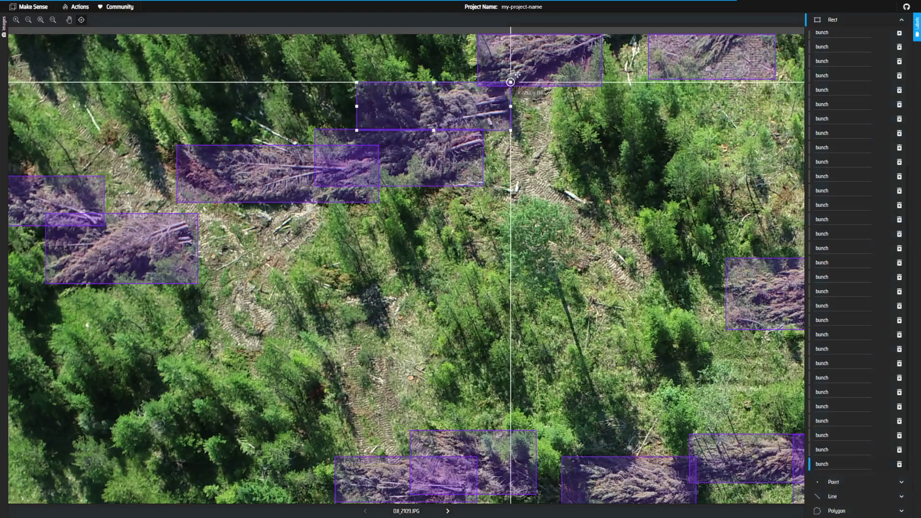
left_click(916, 34)
Fit the whole image in view and draw another bunch box around the small pile at the image's lower edge.
scroll(323, 146, "right", 15)
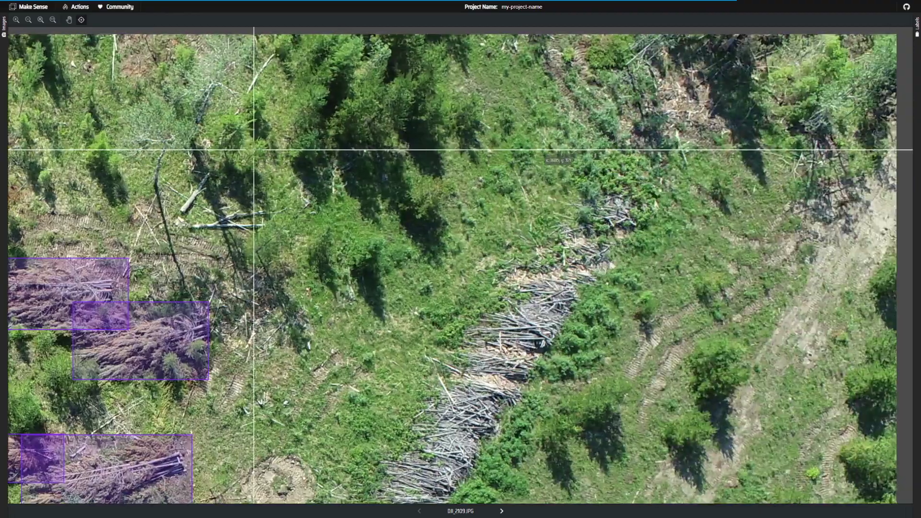
scroll(535, 150, "down", 5)
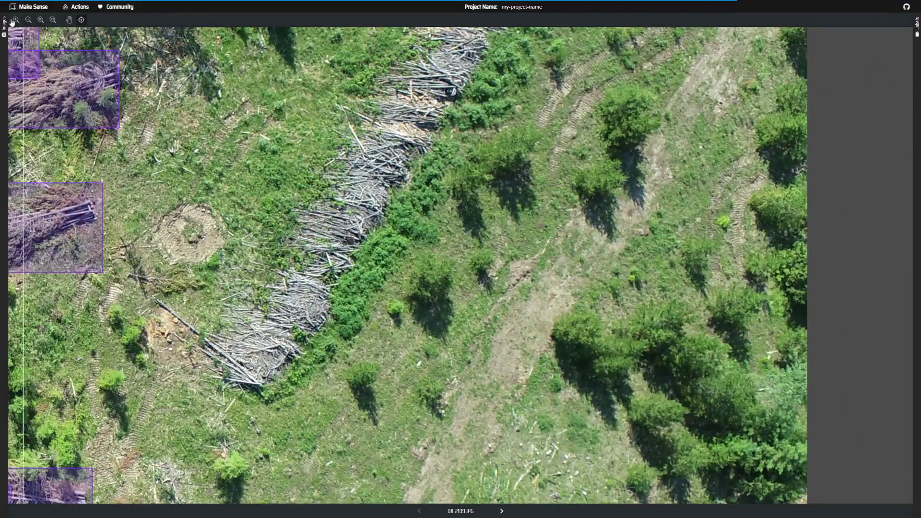
left_click(41, 20)
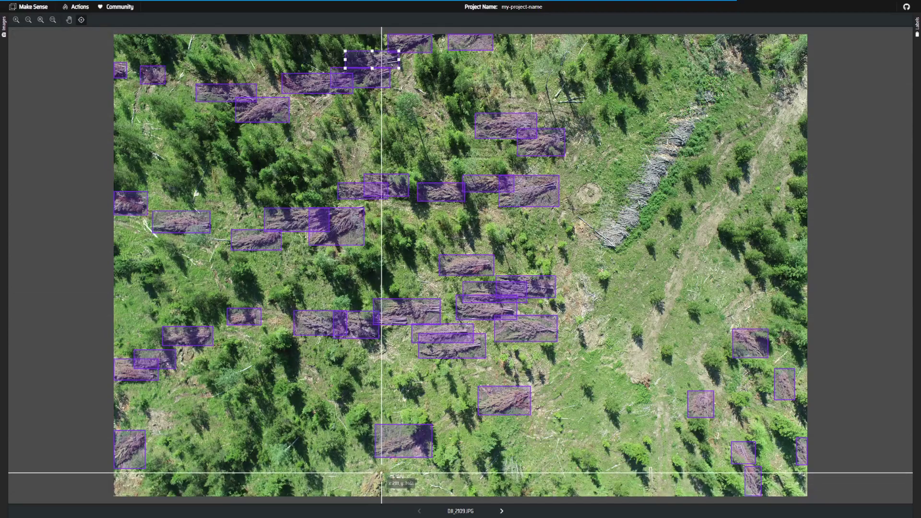
left_click_drag(386, 471, 361, 499)
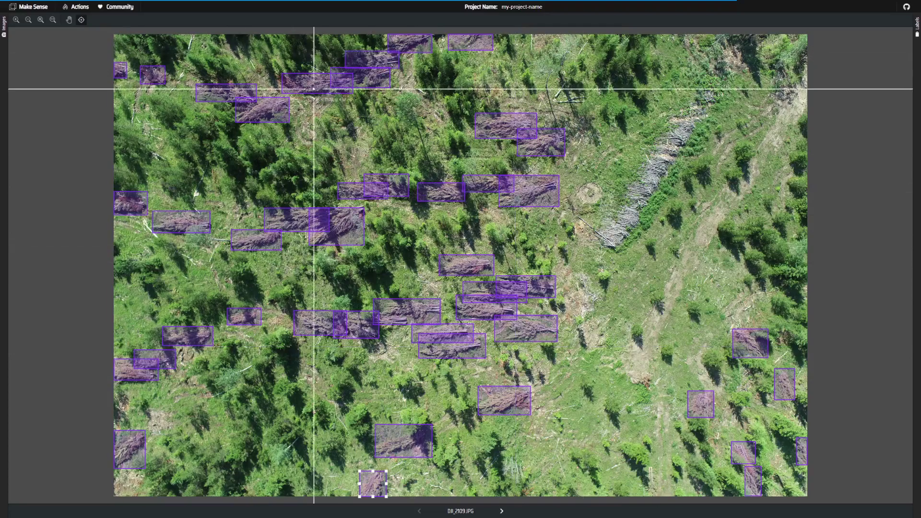
Go to DJI_2110.JPG, show the image list and export the rect annotations as a zip package in YOLO format.
left_click(502, 512)
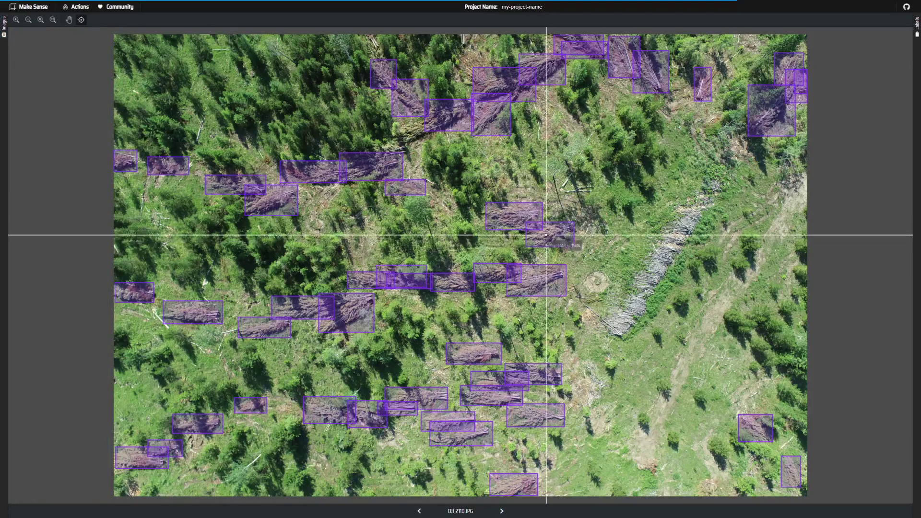
left_click(4, 32)
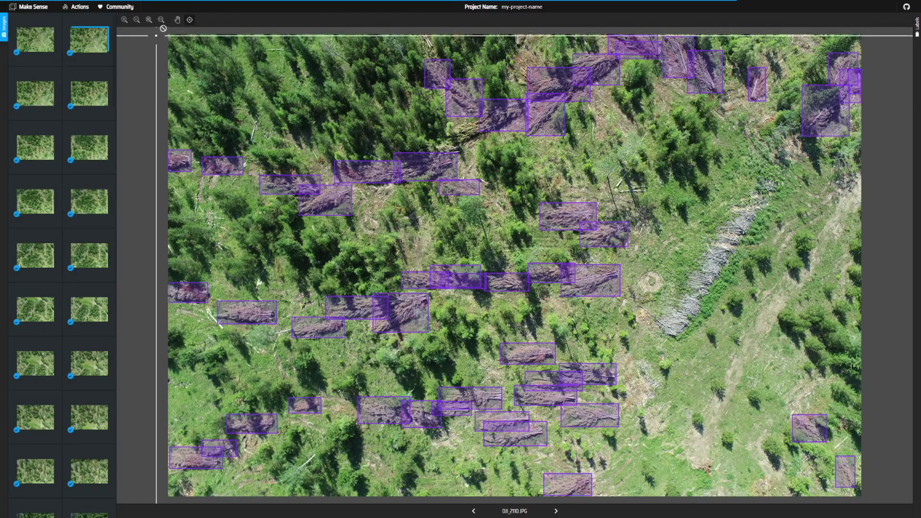
left_click(75, 8)
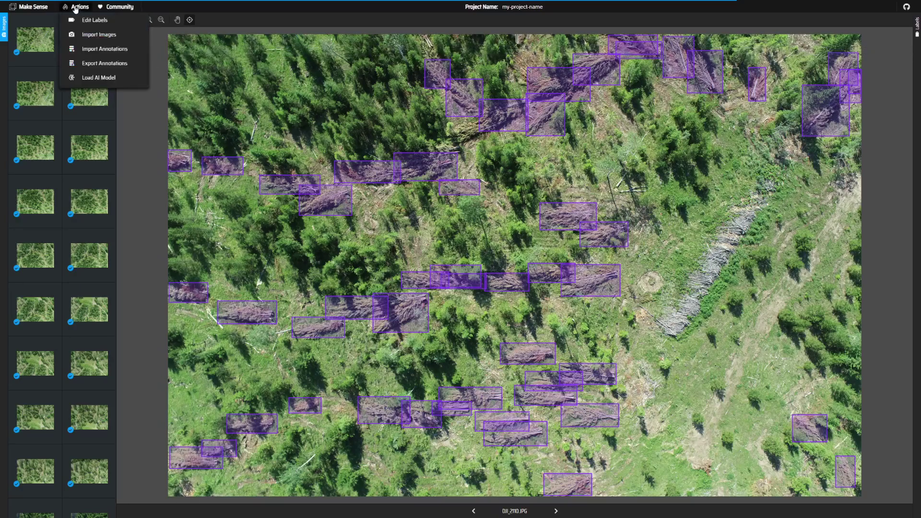
left_click(95, 65)
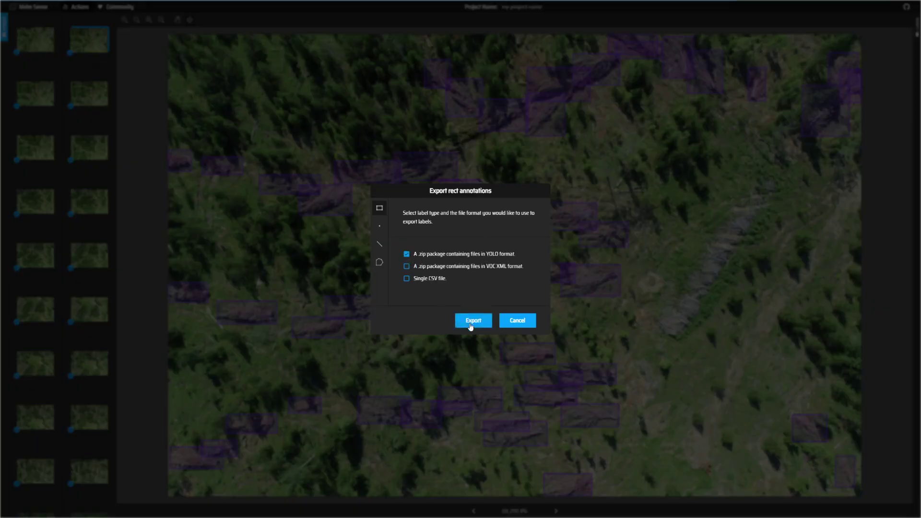
left_click(472, 321)
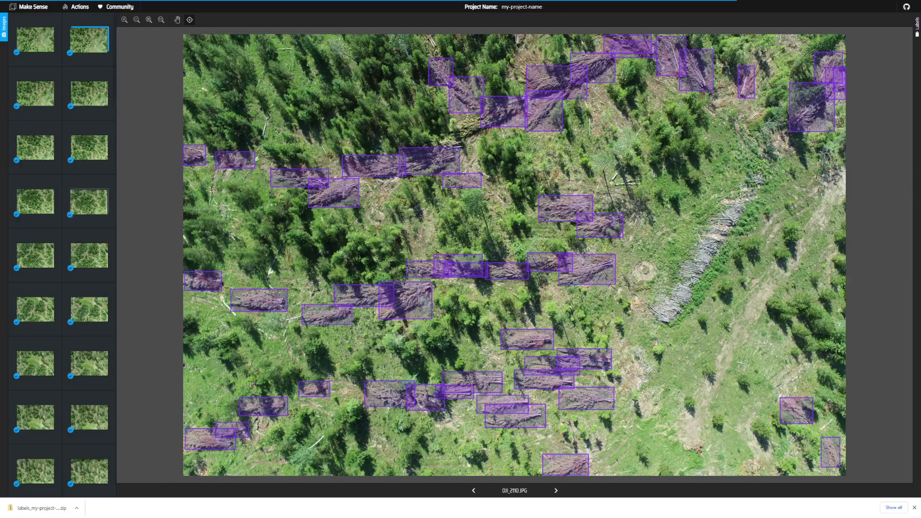
Look through the image thumbnails, open DJI_2116.JPG and show its label list.
scroll(75, 226, "down", 5)
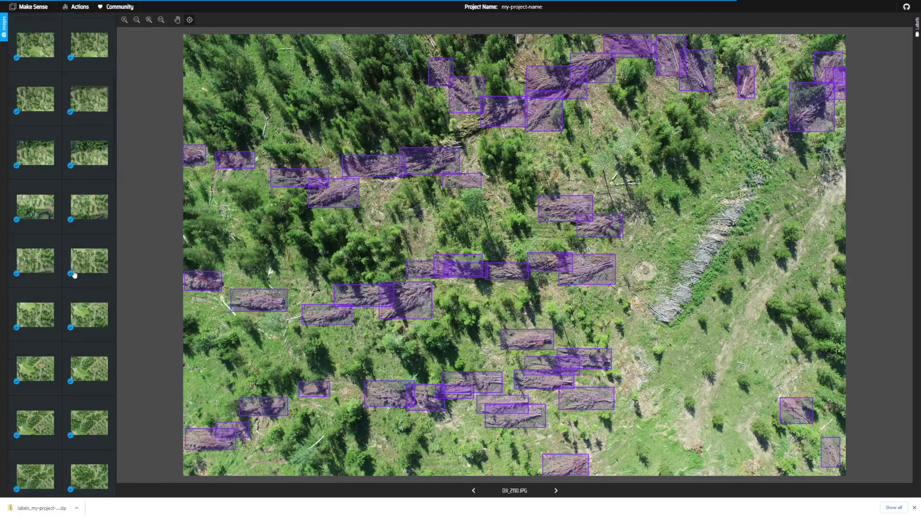
scroll(67, 278, "up", 3)
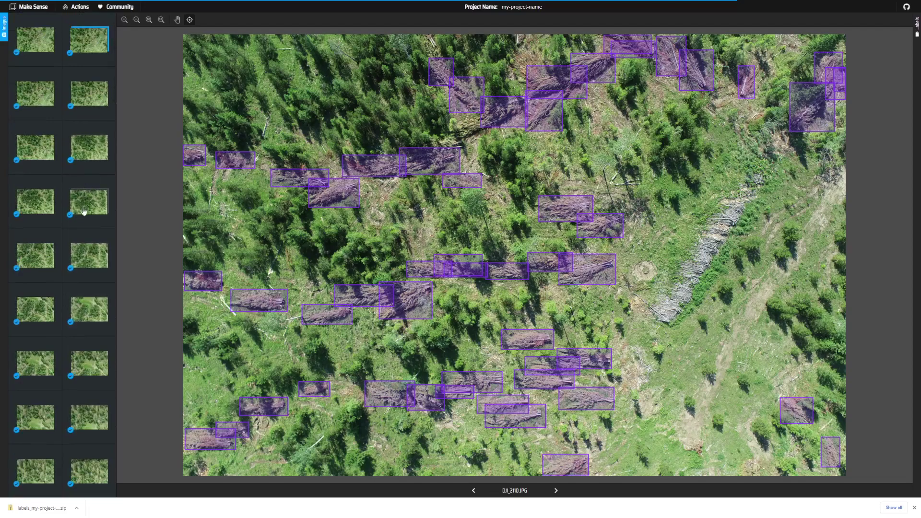
left_click(87, 206)
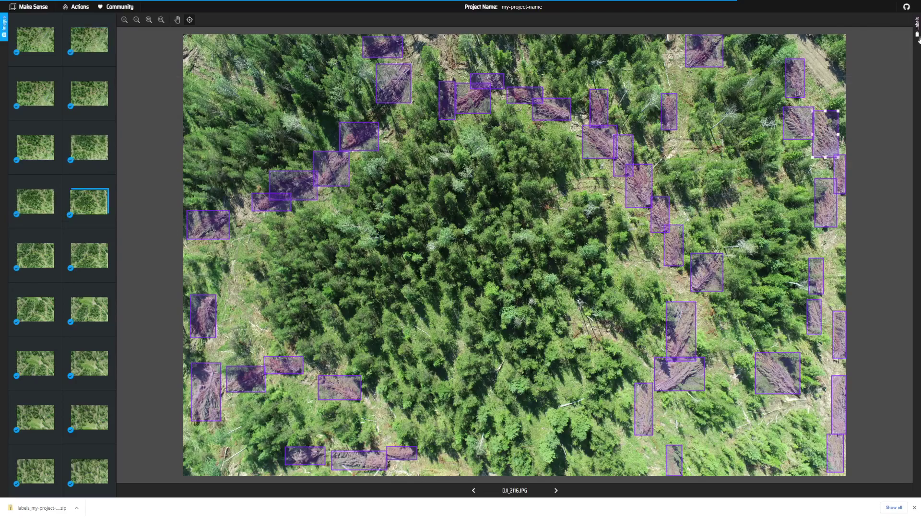
left_click(917, 27)
scroll(845, 403, "down", 2)
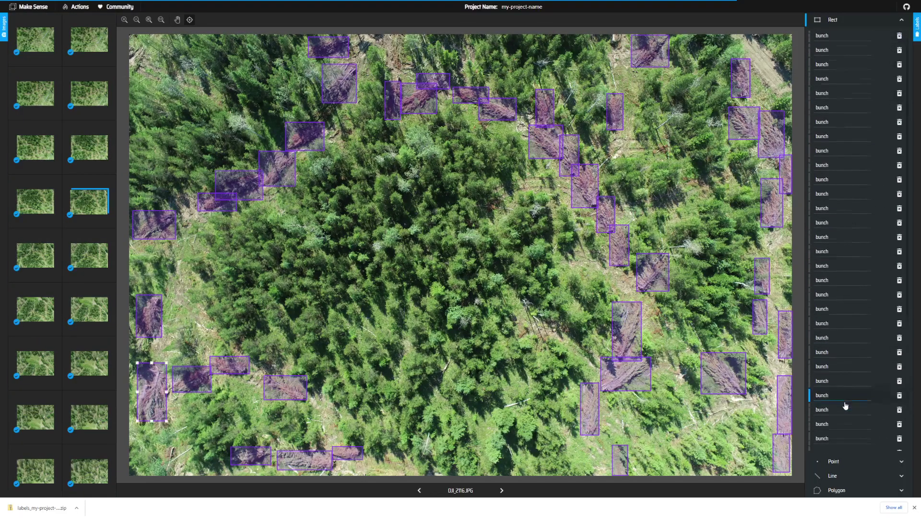
Add a second label named Start to the project's labels and accept the change.
left_click(76, 11)
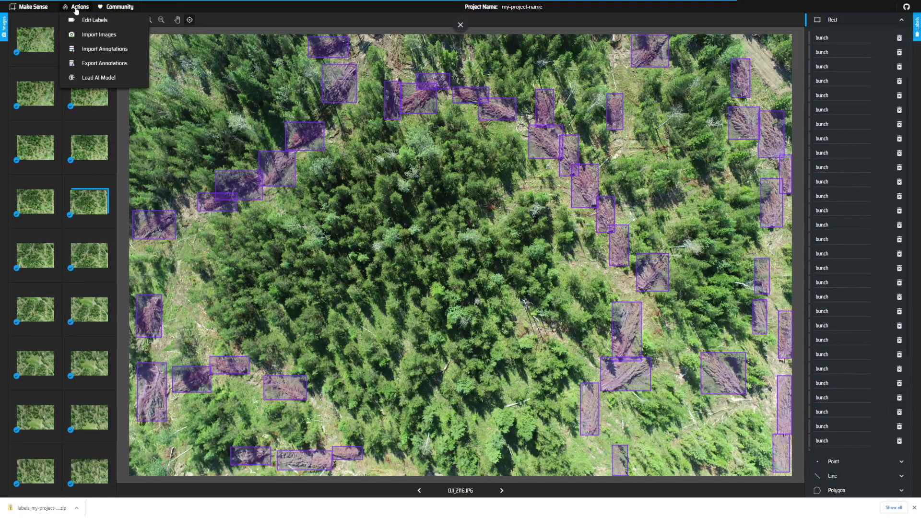
left_click(94, 20)
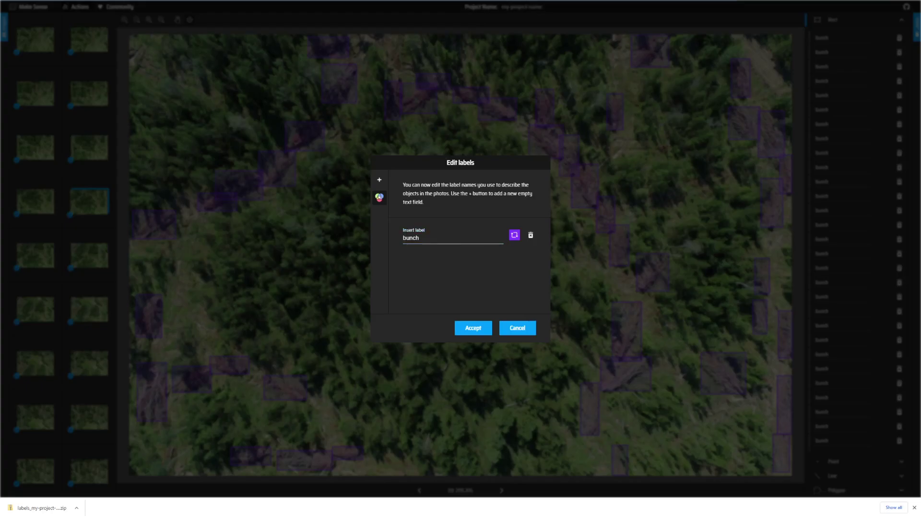
right_click(421, 266)
left_click(456, 254)
left_click(473, 329)
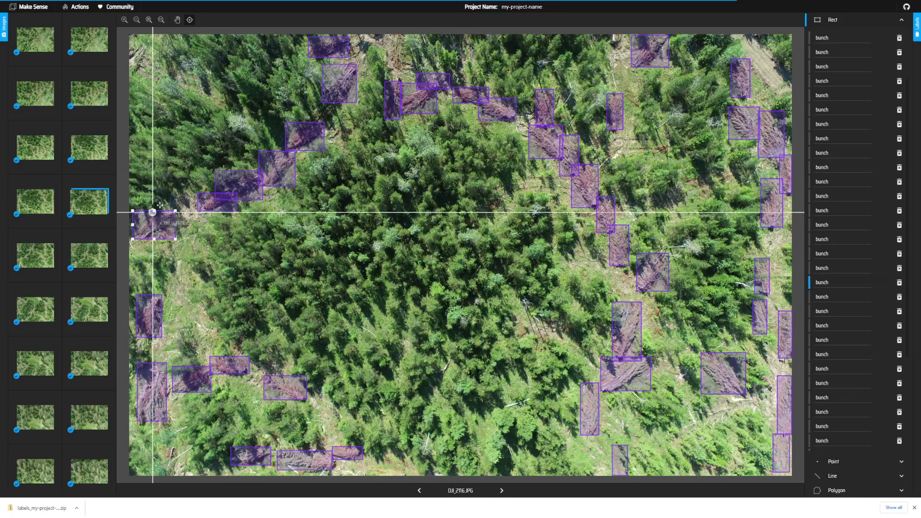
Draw a large box over most of DJI_2116.JPG and assign it the Start label.
left_click_drag(189, 58, 707, 391)
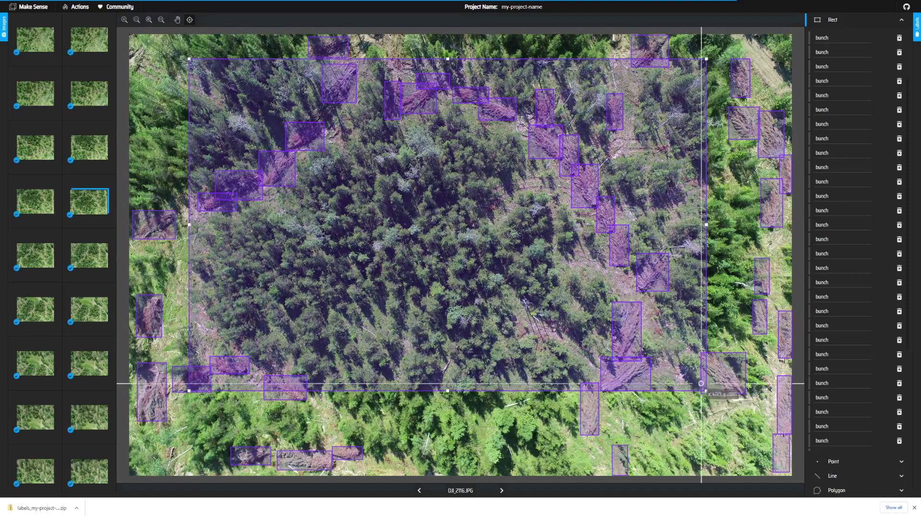
scroll(850, 403, "down", 5)
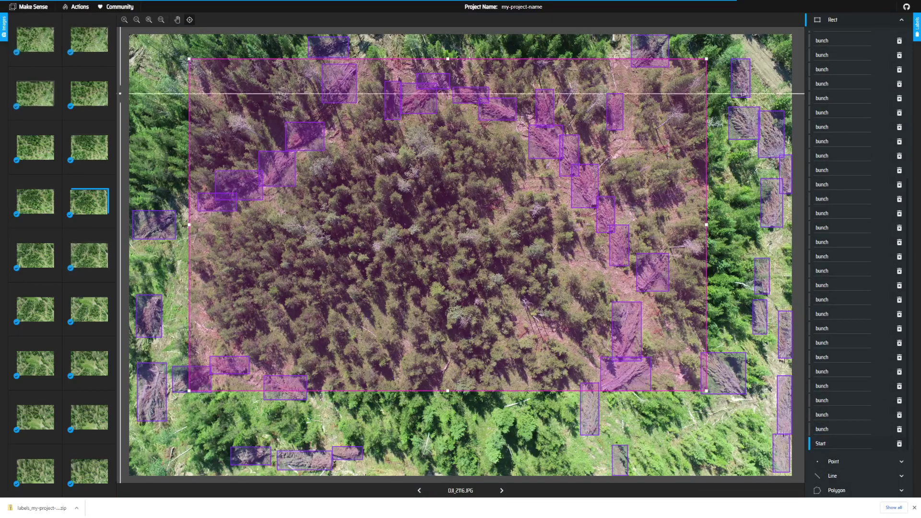
left_click(102, 201)
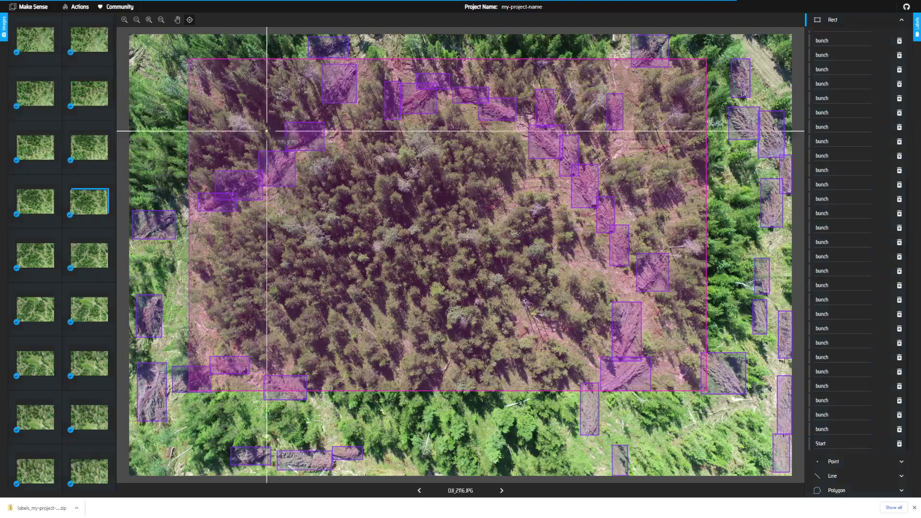
Select the large Start box on DJI_2116.JPG and delete it from the image's rect labels.
left_click(344, 95)
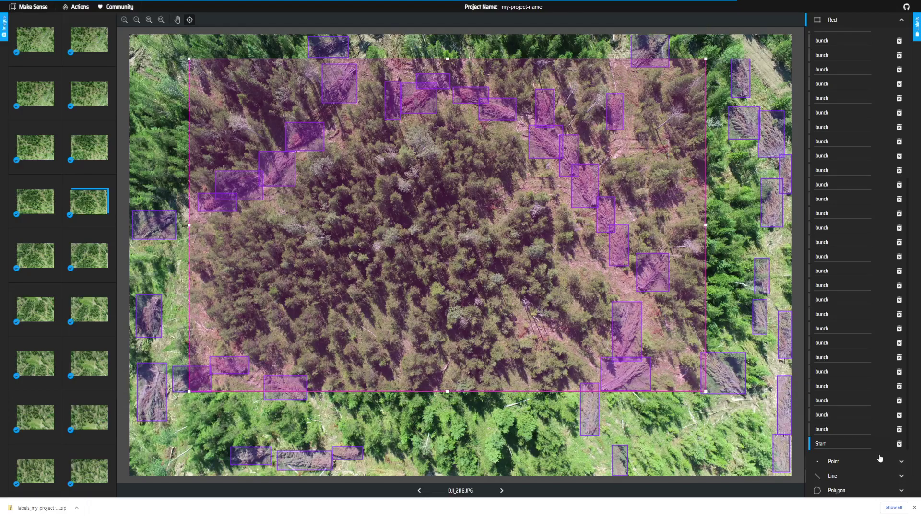
left_click(901, 445)
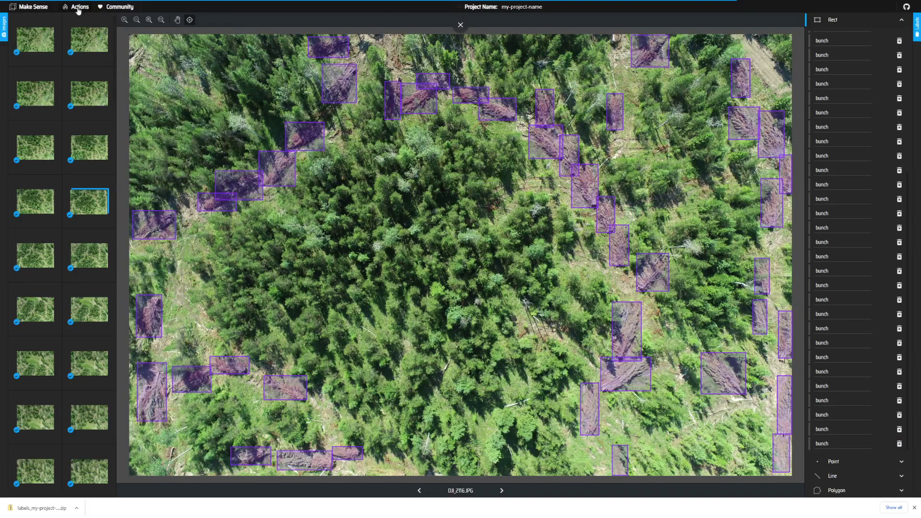
left_click(79, 8)
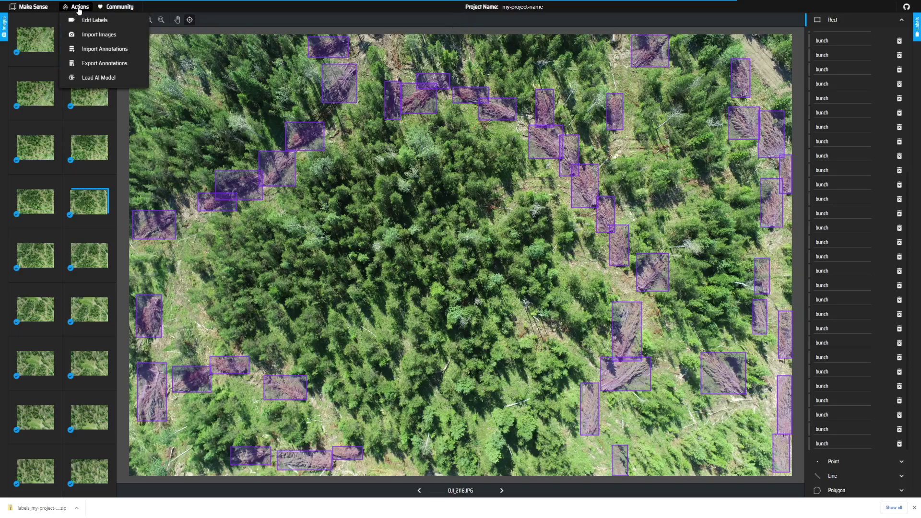
left_click(79, 9)
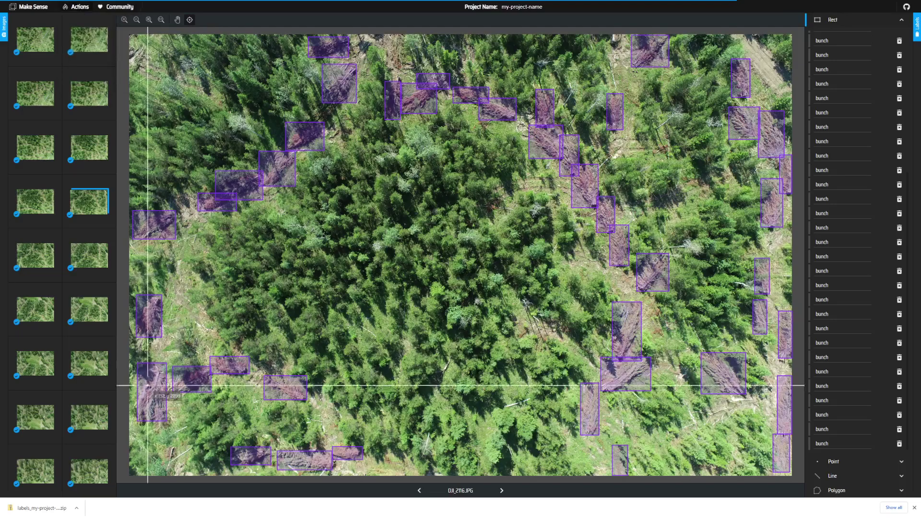
Open the downloaded labels zip package, look through its per-image text files and close the folder window.
left_click(39, 510)
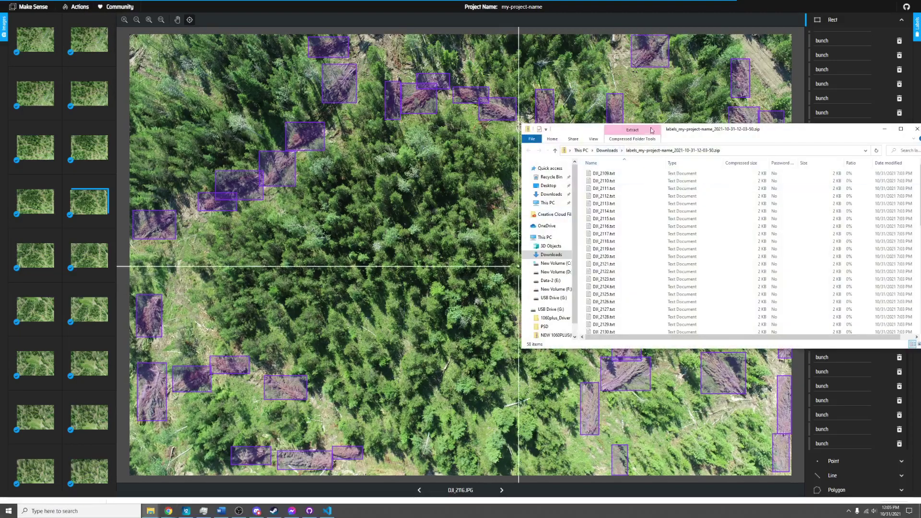
left_click_drag(679, 133, 357, 135)
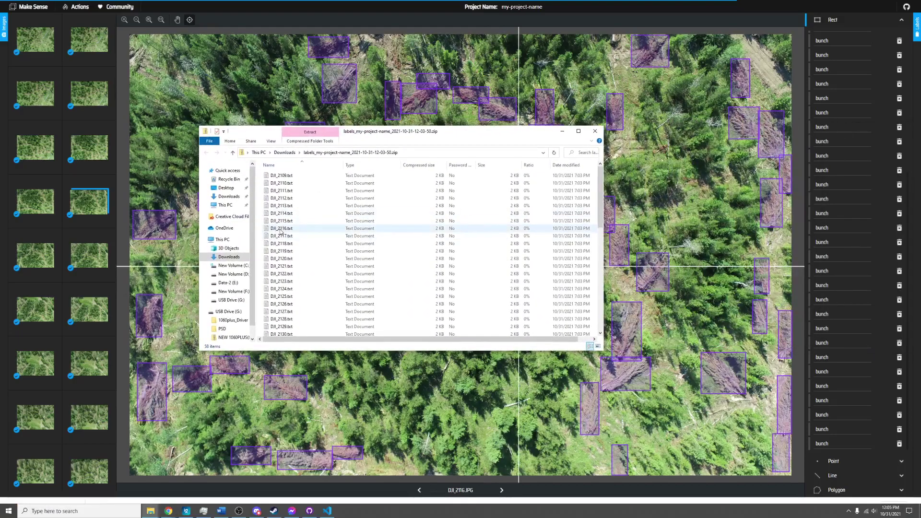
scroll(304, 257, "down", 12)
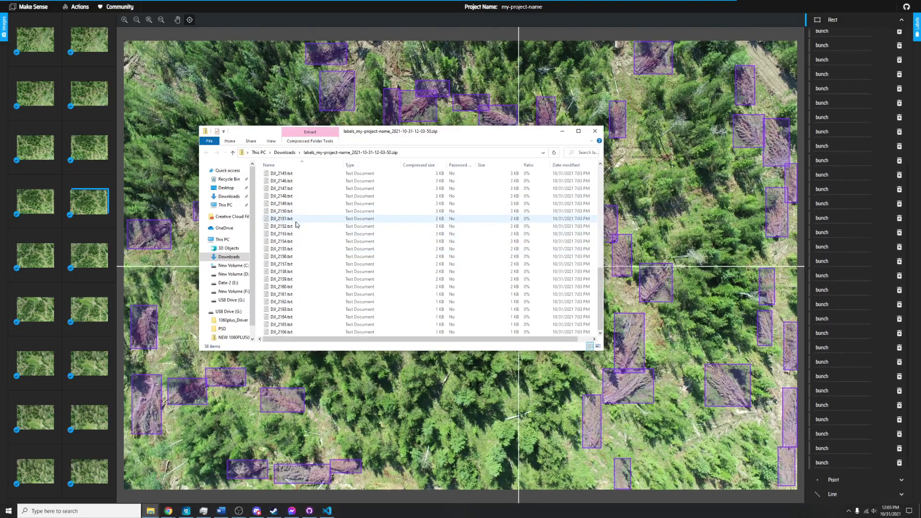
scroll(296, 226, "up", 12)
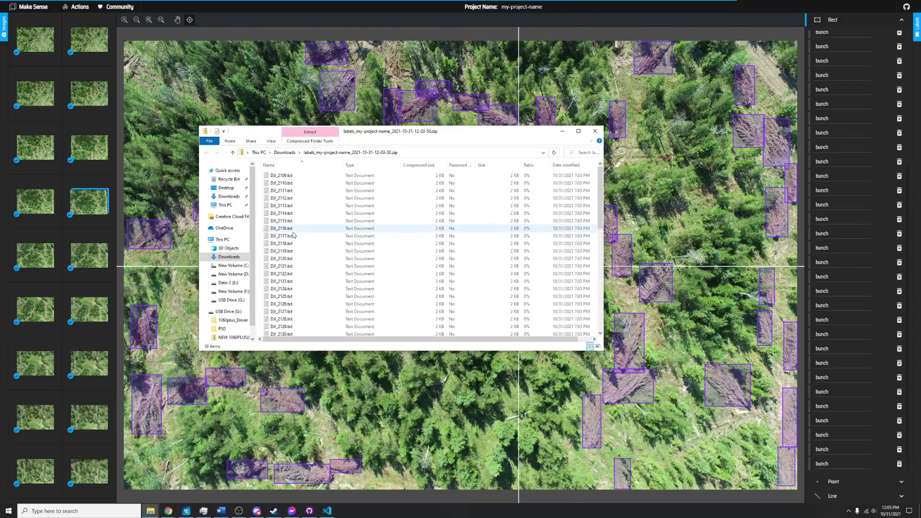
left_click(594, 132)
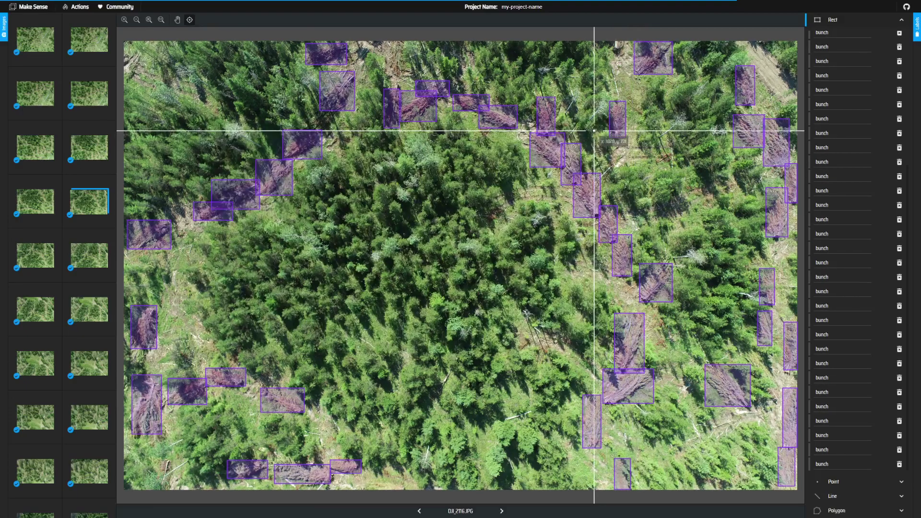